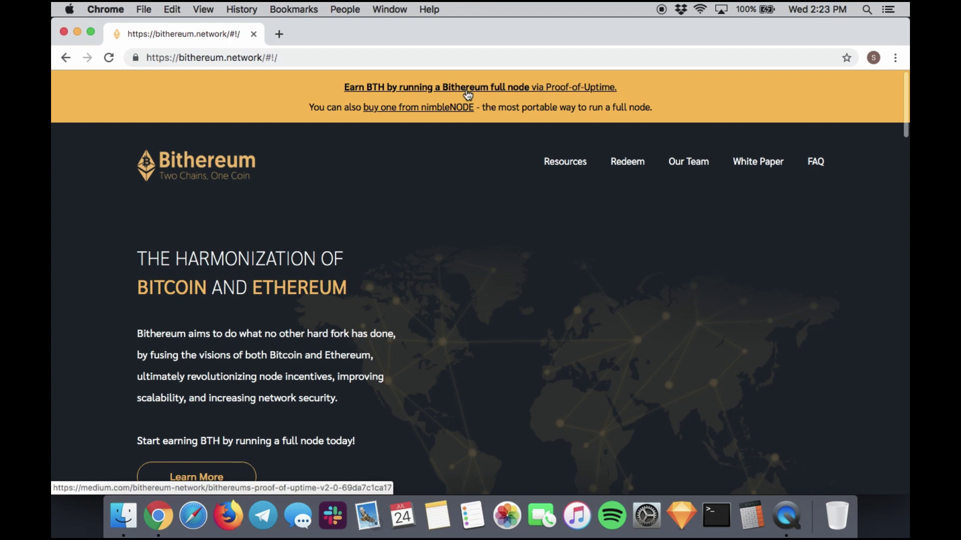
# Step: Open the Proof-of-Uptime article from the Bithereum homepage banner and follow its node-management-tool releases link
pyautogui.click(465, 89)
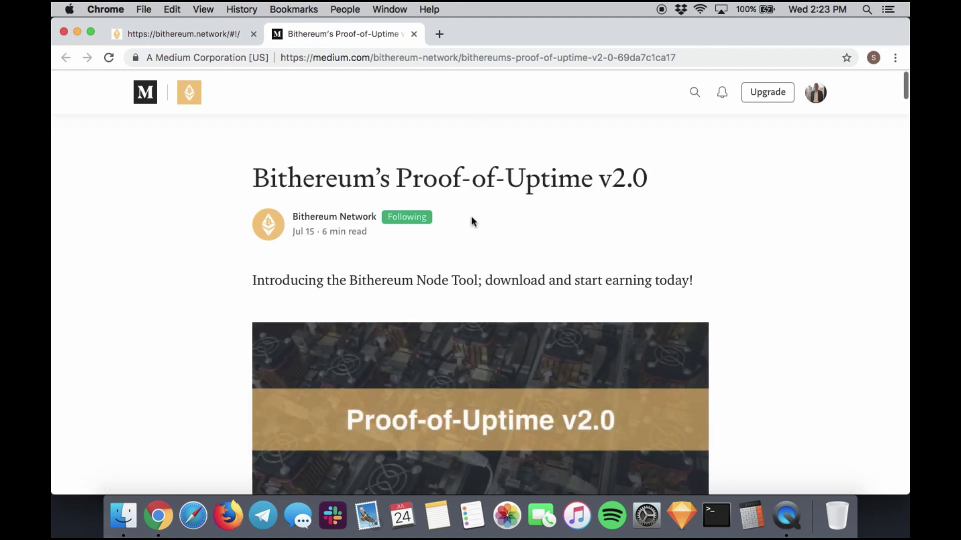
pyautogui.scroll(-5, 472, 225)
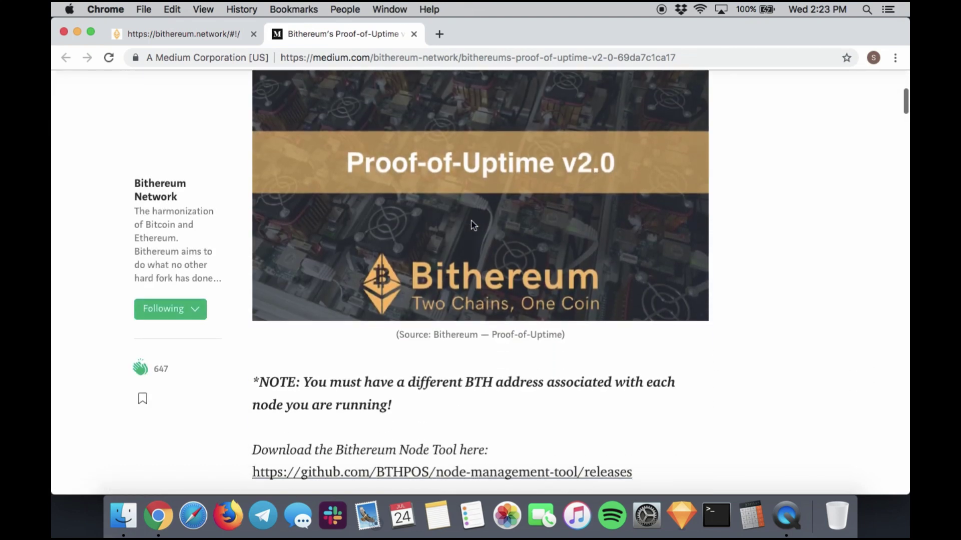
pyautogui.scroll(-5, 471, 225)
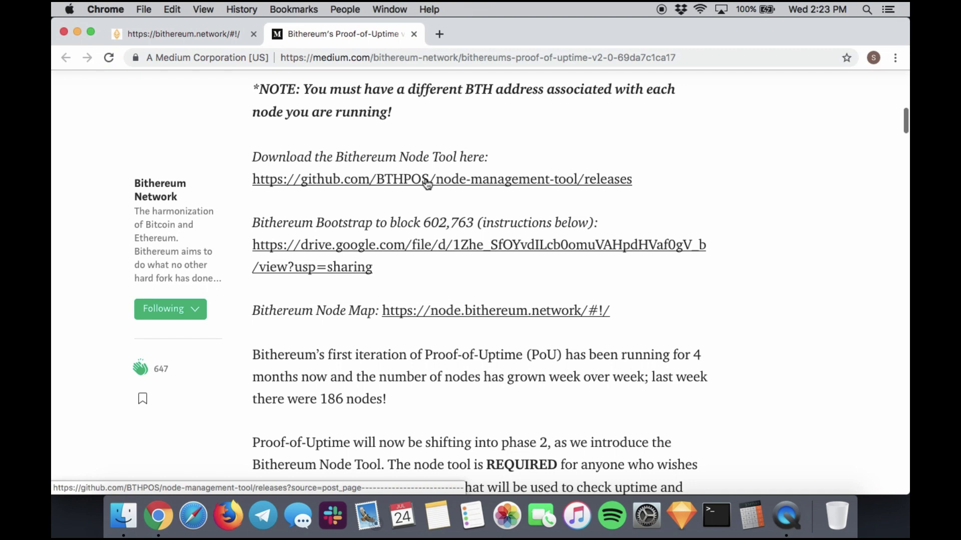
pyautogui.click(427, 181)
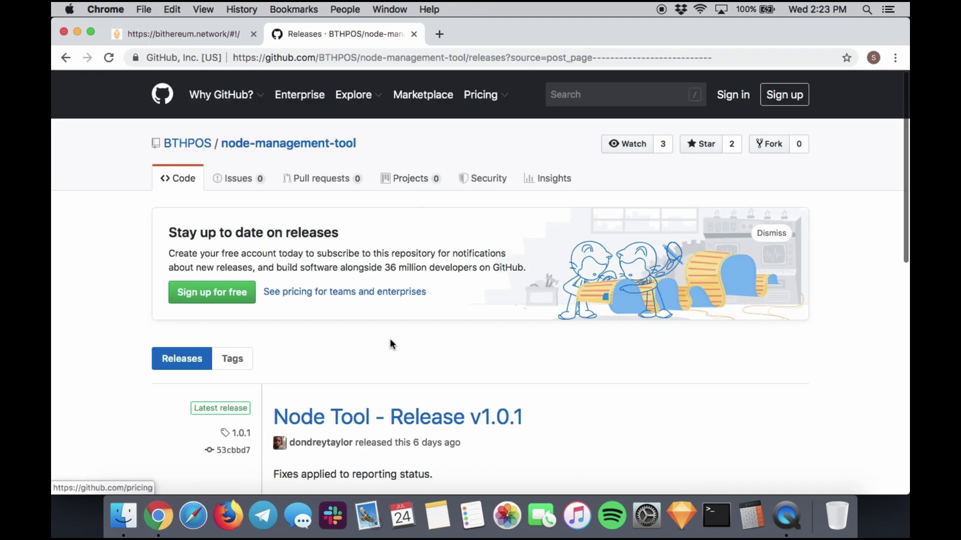
# Step: Download node-tool-macos.zip from the assets of Node Tool Release v1.0.1
pyautogui.scroll(-5, 390, 340)
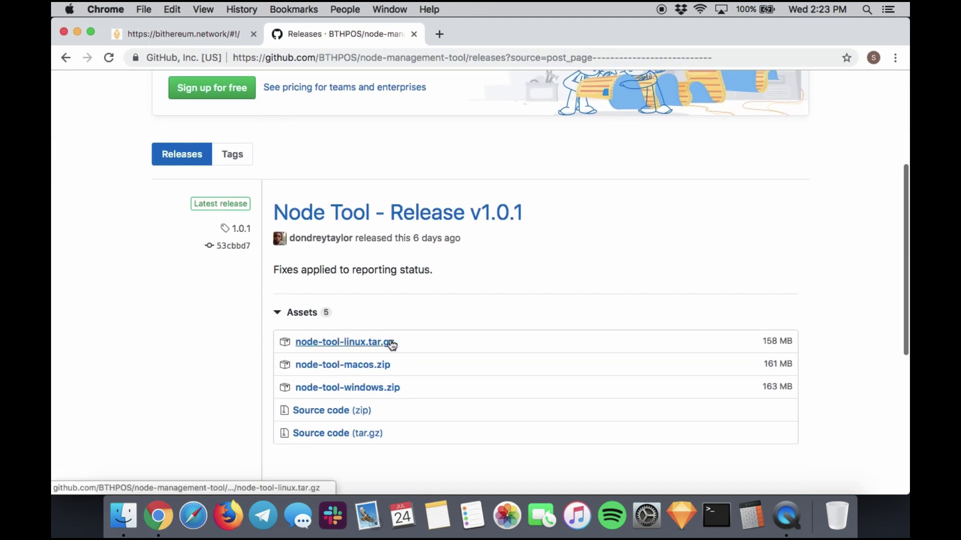
pyautogui.scroll(-2, 391, 343)
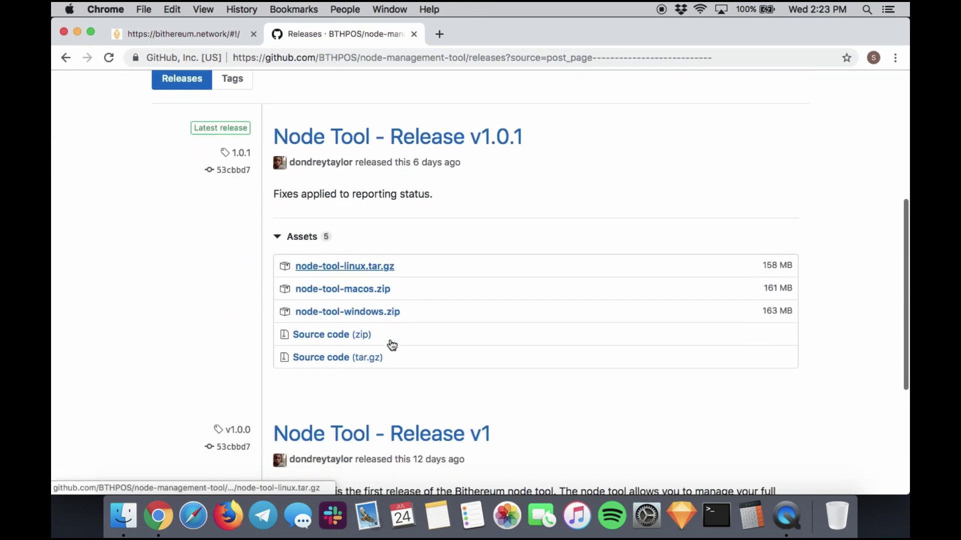
pyautogui.click(357, 287)
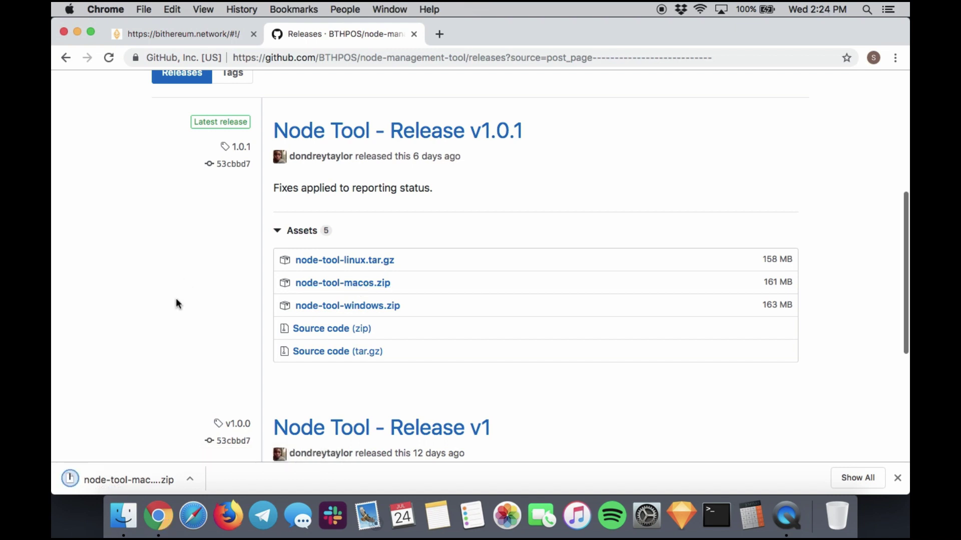
# Step: Extract the downloaded archive and move the Node Tool application from the Downloads folder to an empty area of the desktop
pyautogui.click(137, 479)
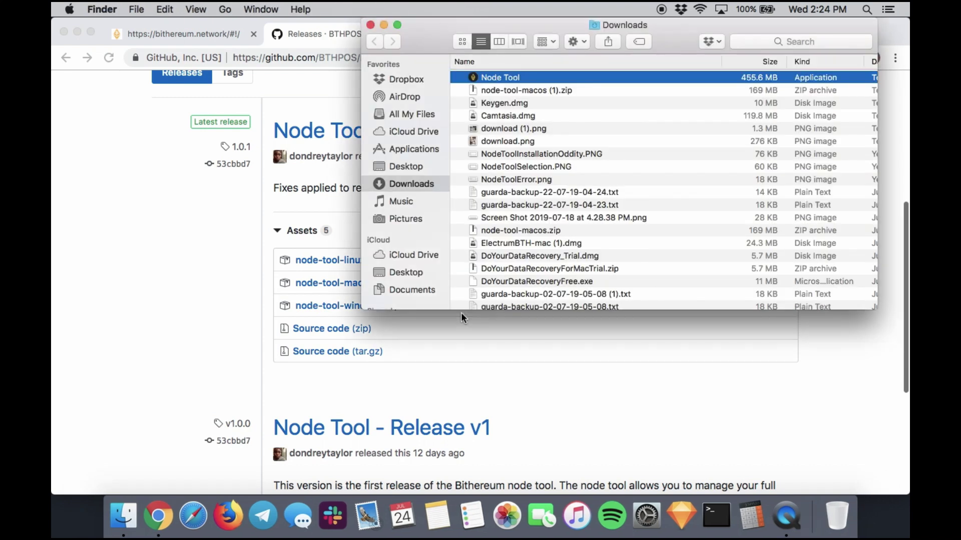
pyautogui.click(77, 32)
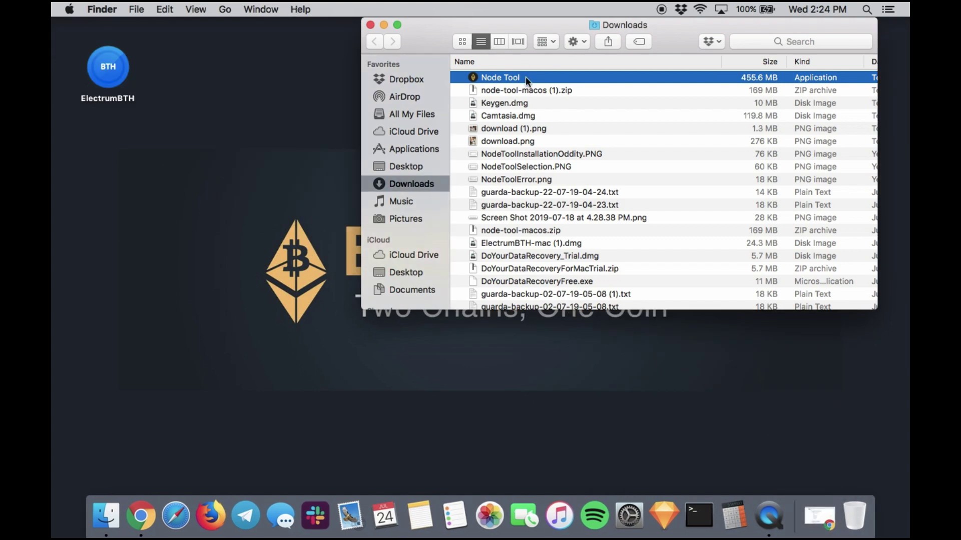
pyautogui.moveTo(525, 77); pyautogui.dragTo(315, 104)
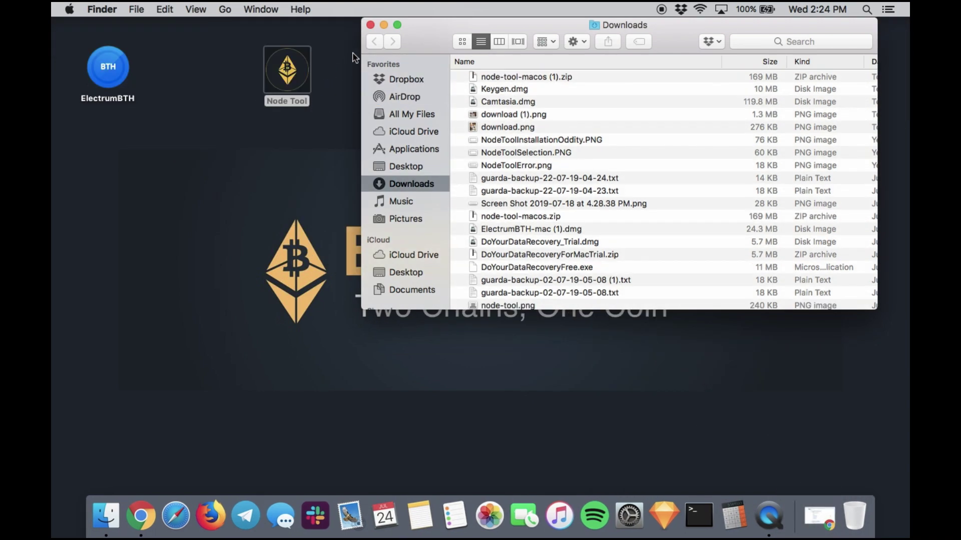
pyautogui.click(370, 25)
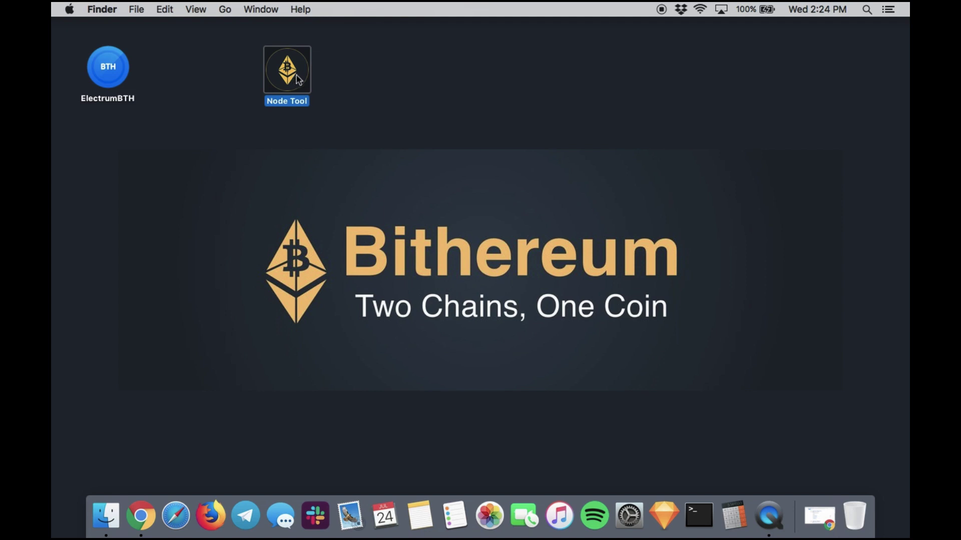
pyautogui.moveTo(298, 80); pyautogui.dragTo(468, 92)
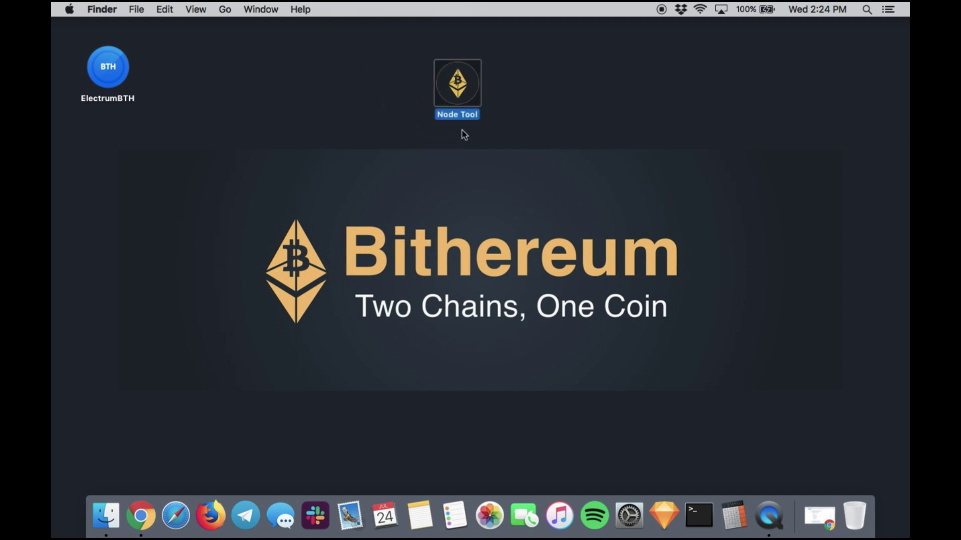
pyautogui.click(462, 140)
# Step: Try to launch Node Tool from the desktop and dismiss the unidentified-developer alert
pyautogui.doubleClick(459, 93)
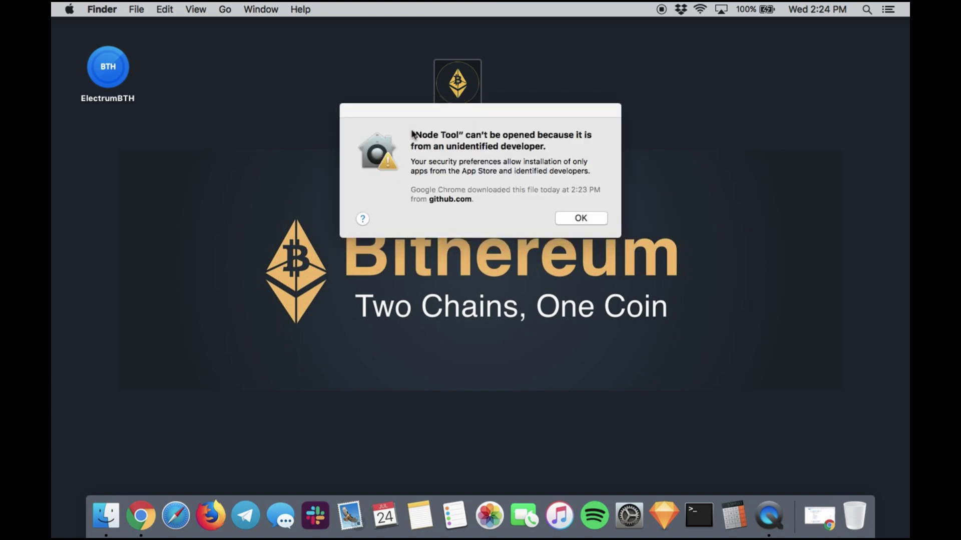
pyautogui.moveTo(411, 133); pyautogui.dragTo(549, 147)
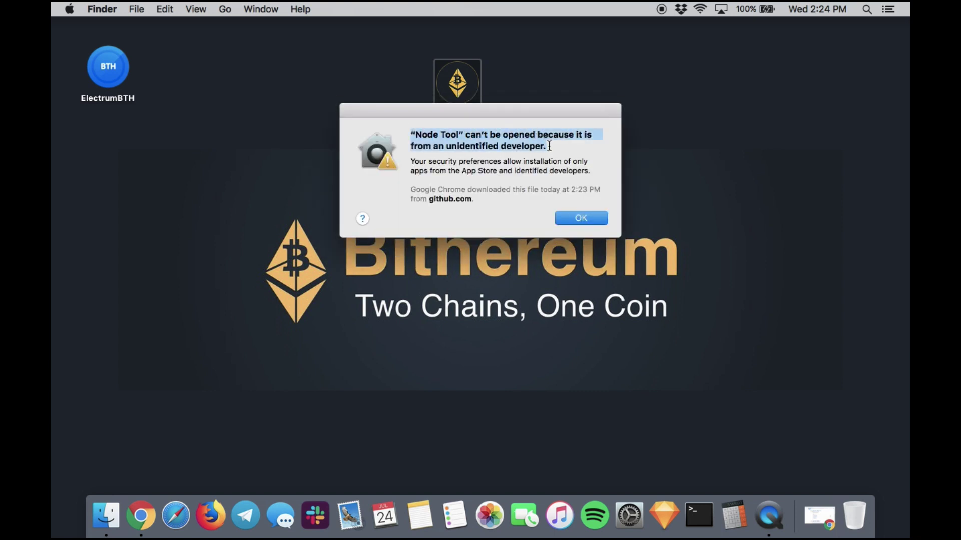
pyautogui.click(580, 219)
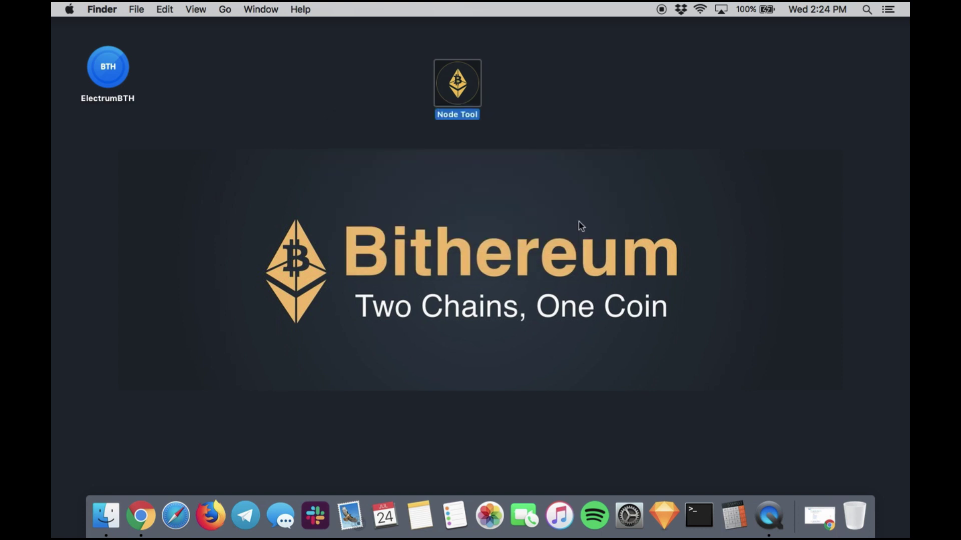
# Step: Allow the blocked Node Tool to open anyway through the Security & Privacy preferences, and close both the tool and the preferences
pyautogui.click(632, 515)
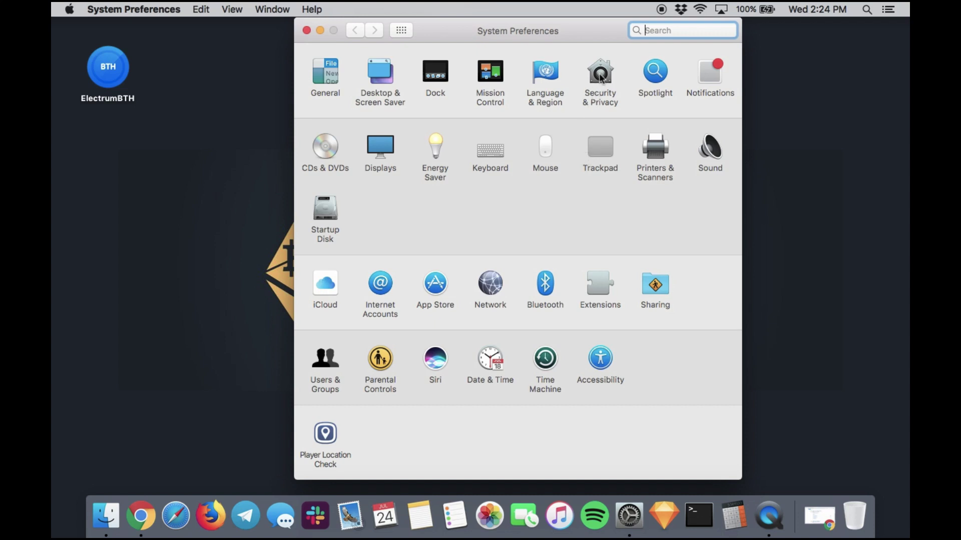
pyautogui.click(600, 75)
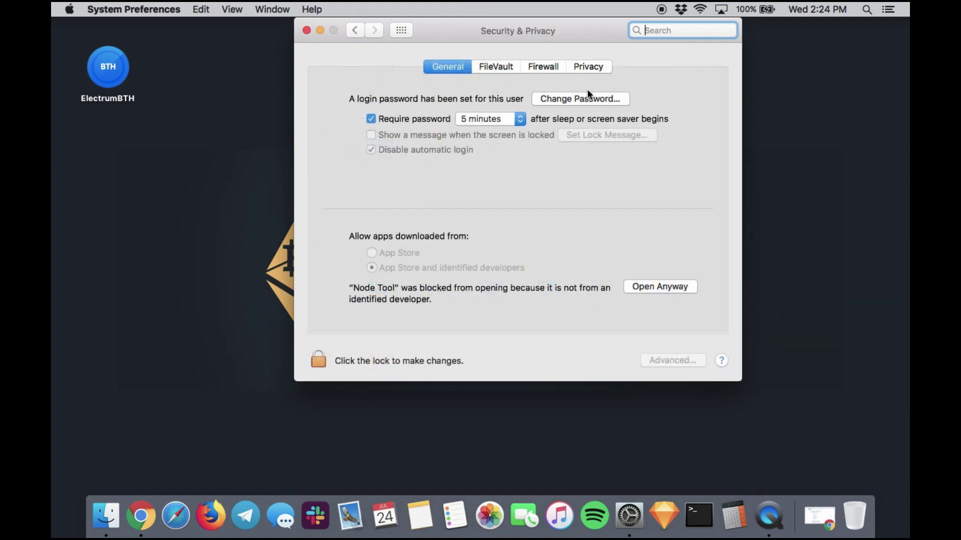
pyautogui.click(352, 288)
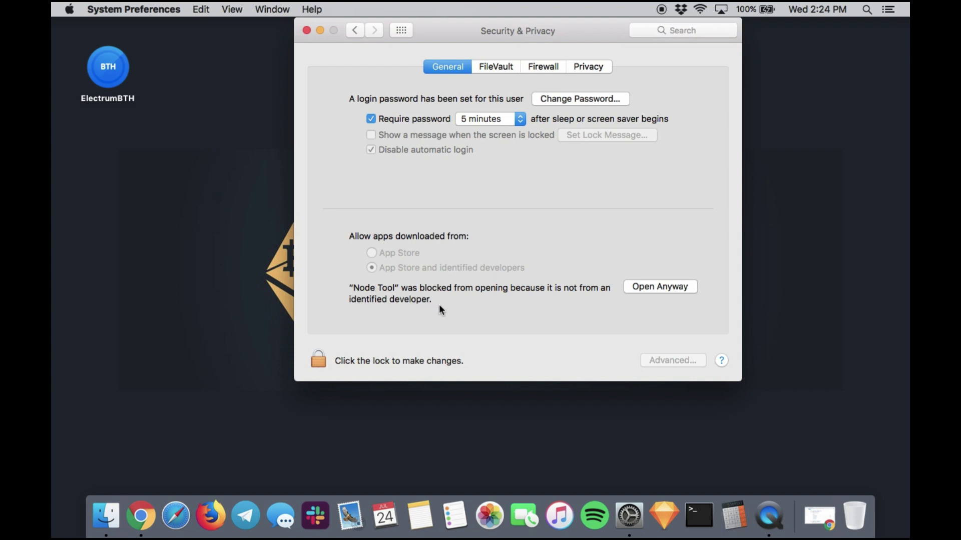
pyautogui.click(659, 287)
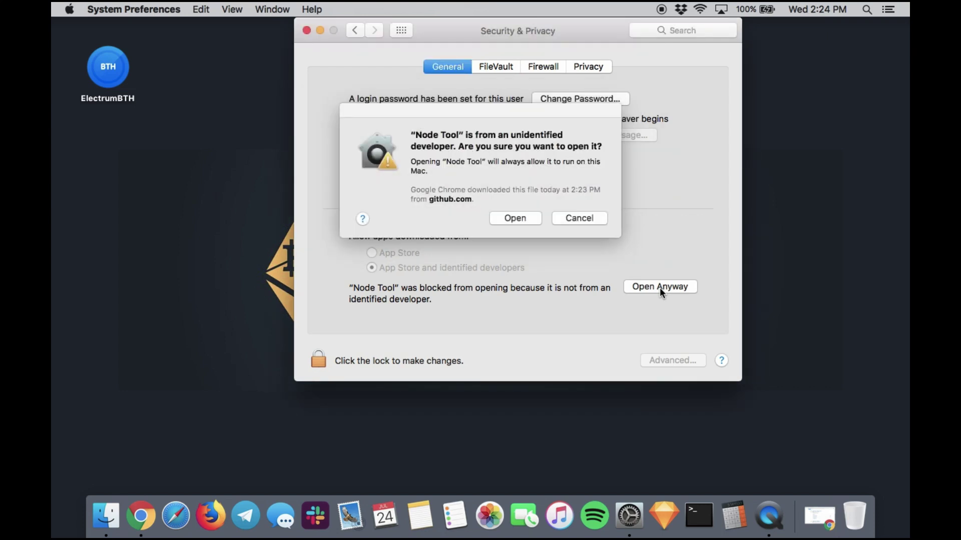
pyautogui.click(515, 219)
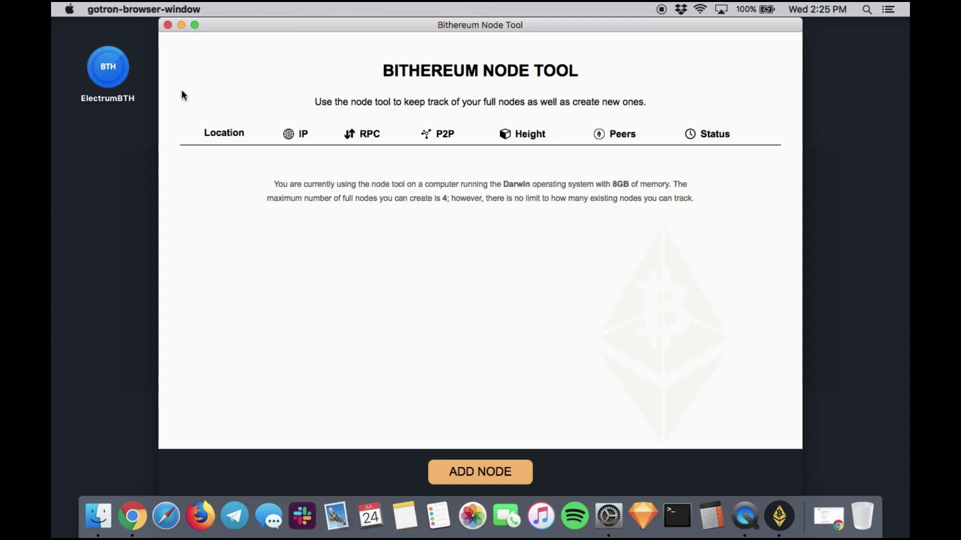
pyautogui.click(167, 24)
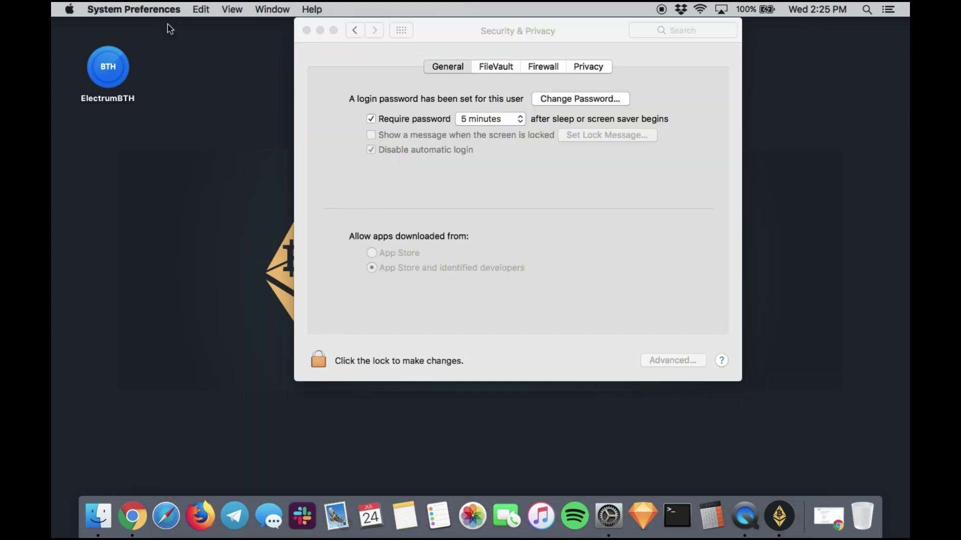
pyautogui.click(306, 30)
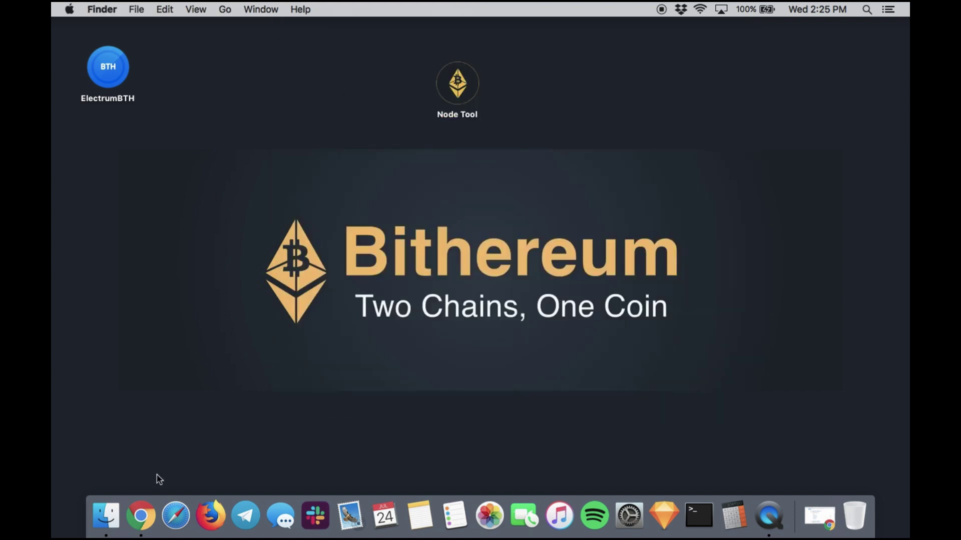
# Step: Switch to Chrome and return from the GitHub releases page to the Bithereum Proof-of-Uptime v2.0 article
pyautogui.click(143, 514)
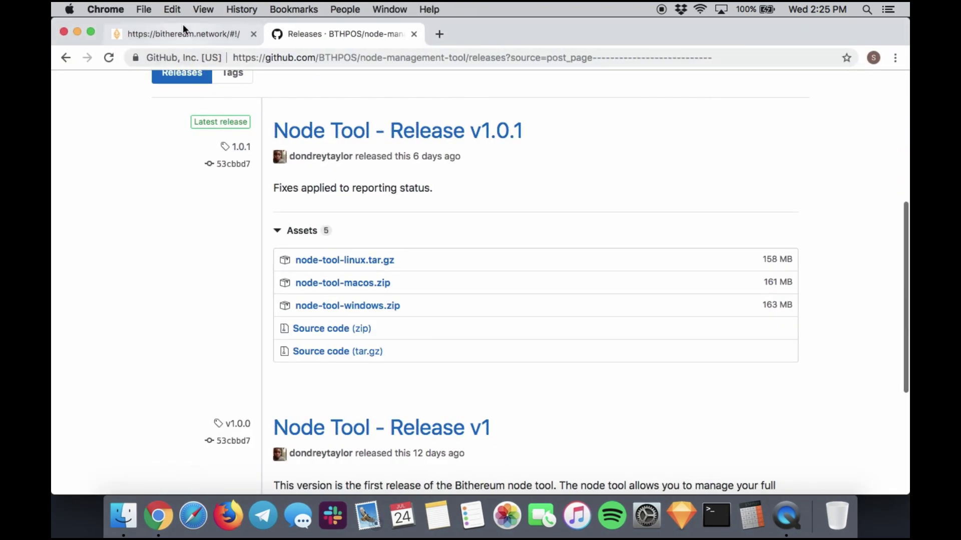
pyautogui.click(183, 26)
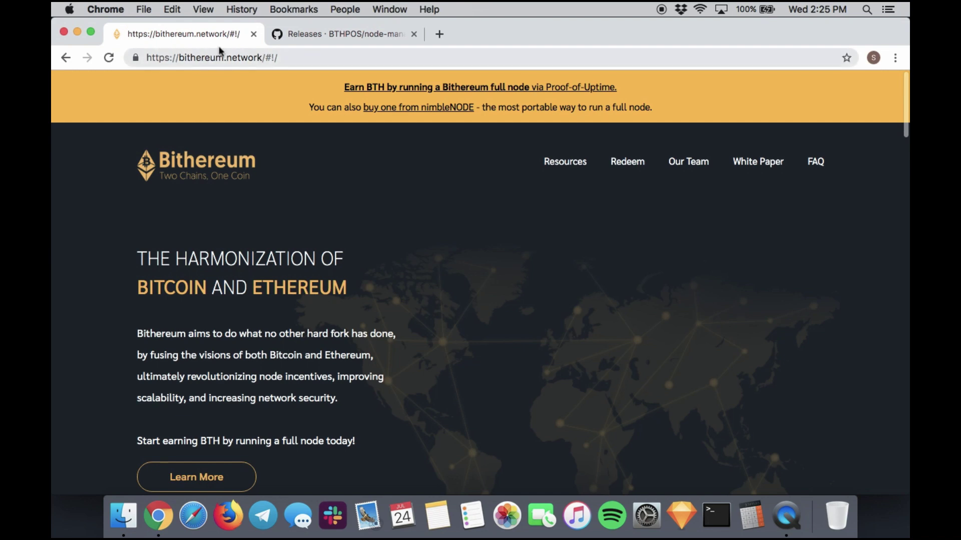
pyautogui.click(330, 32)
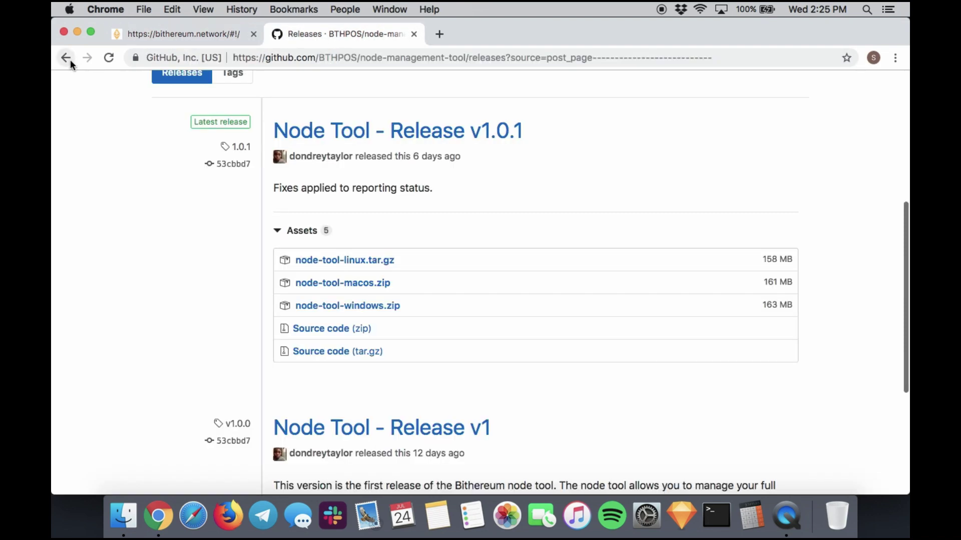
pyautogui.click(68, 59)
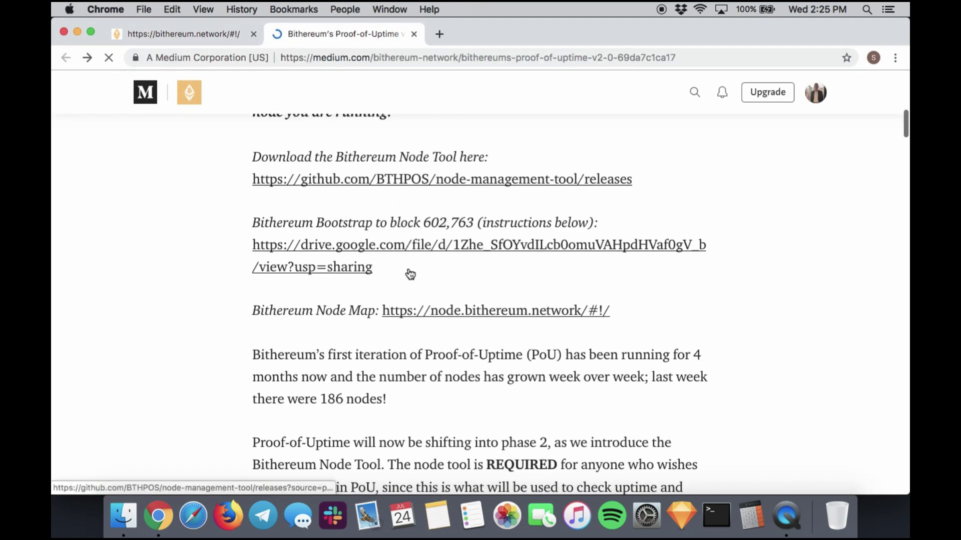
# Step: Download BTH Prune - 602763.zip from the article's Bithereum Bootstrap link, accepting the download without a virus scan
pyautogui.moveTo(389, 269); pyautogui.dragTo(256, 224)
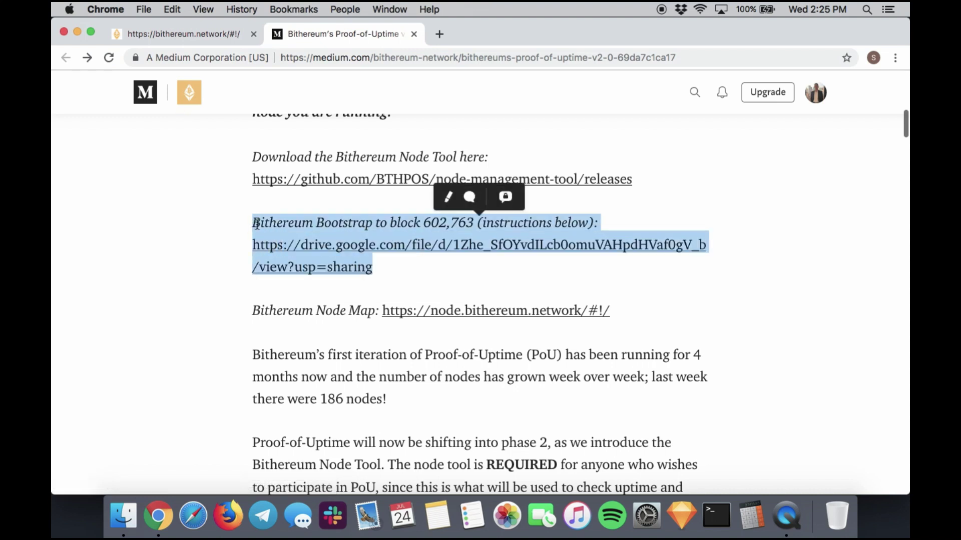
pyautogui.click(332, 218)
pyautogui.click(347, 254)
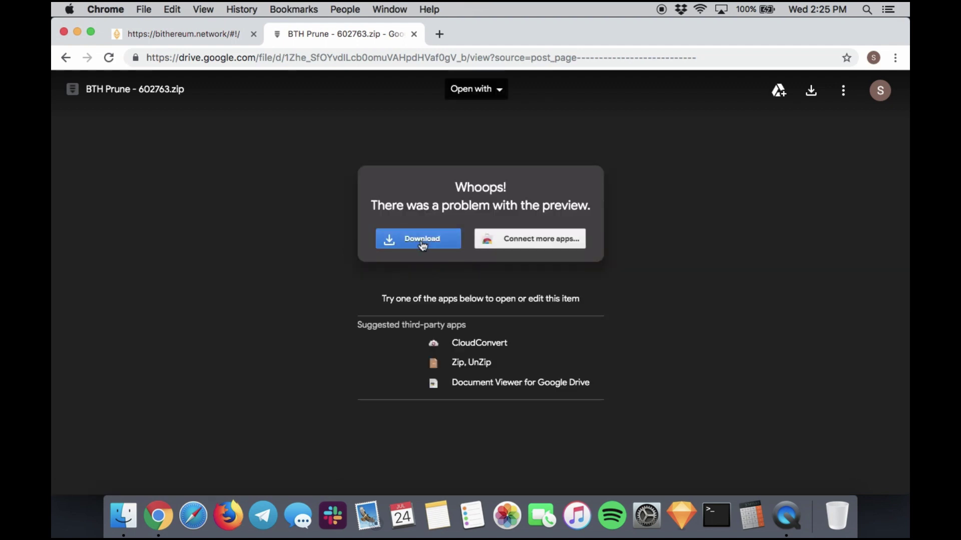
pyautogui.click(422, 243)
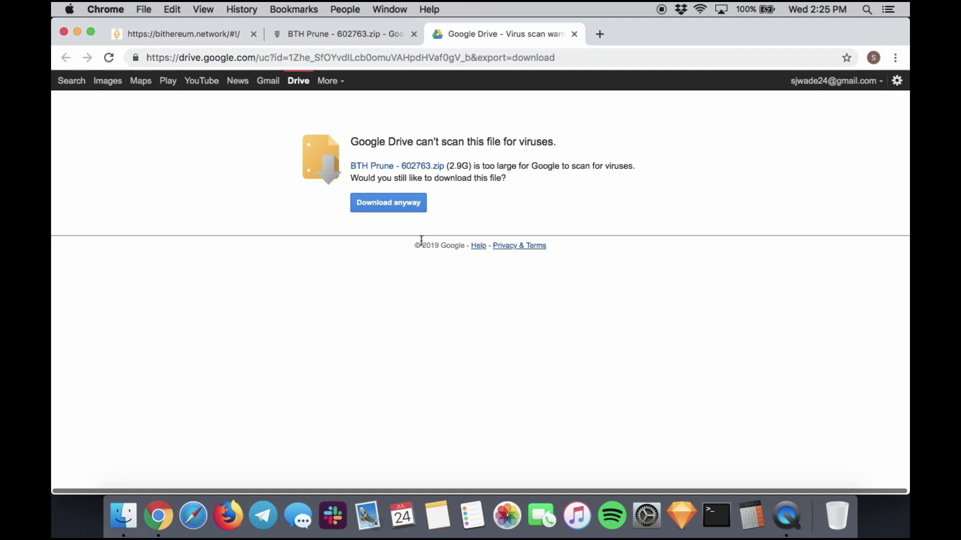
pyautogui.click(385, 208)
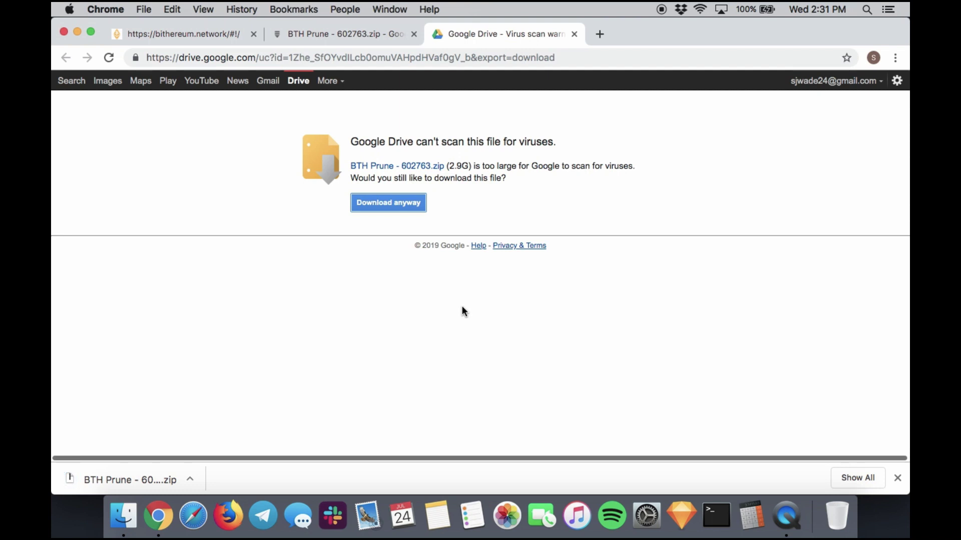
# Step: Move BTH Prune - 602763.zip from the Downloads folder to the desktop and close the Finder window
pyautogui.click(77, 31)
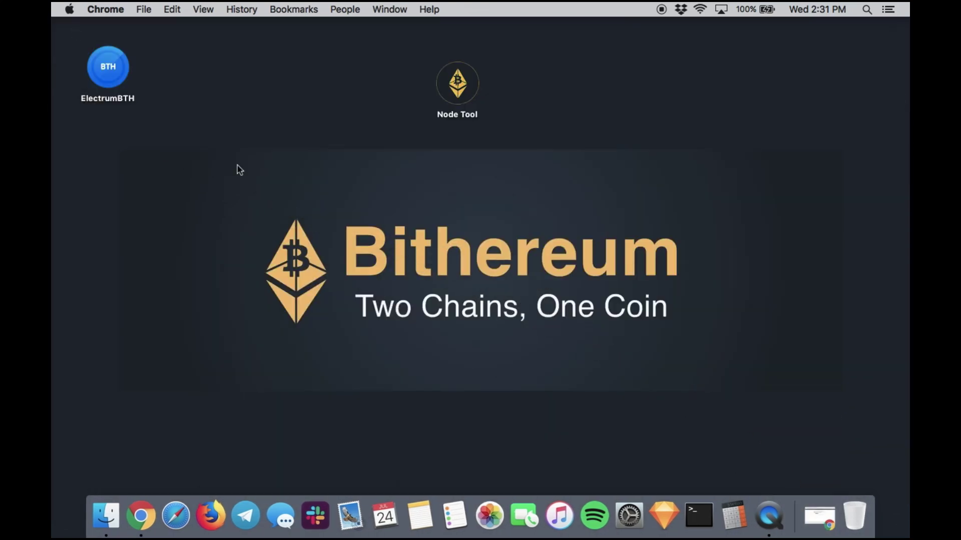
pyautogui.click(106, 516)
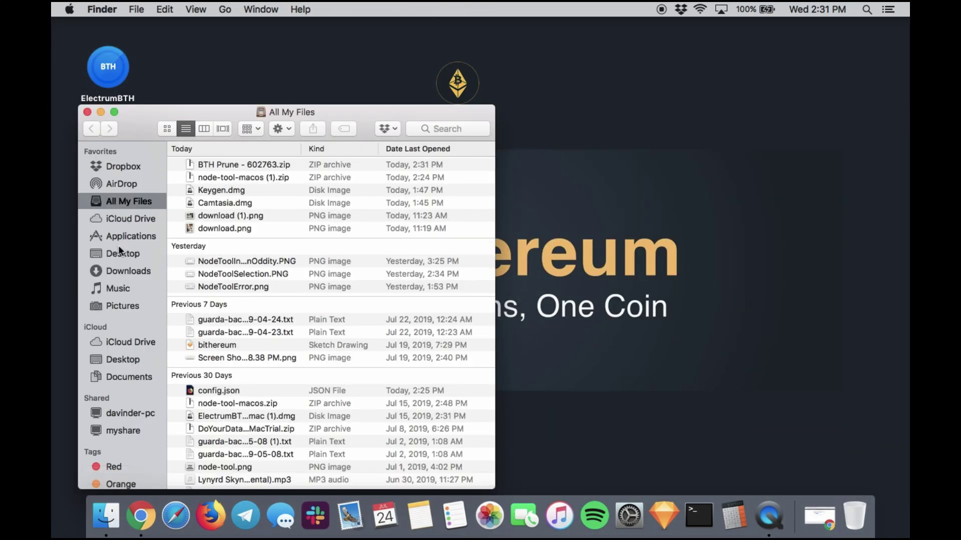
pyautogui.click(121, 271)
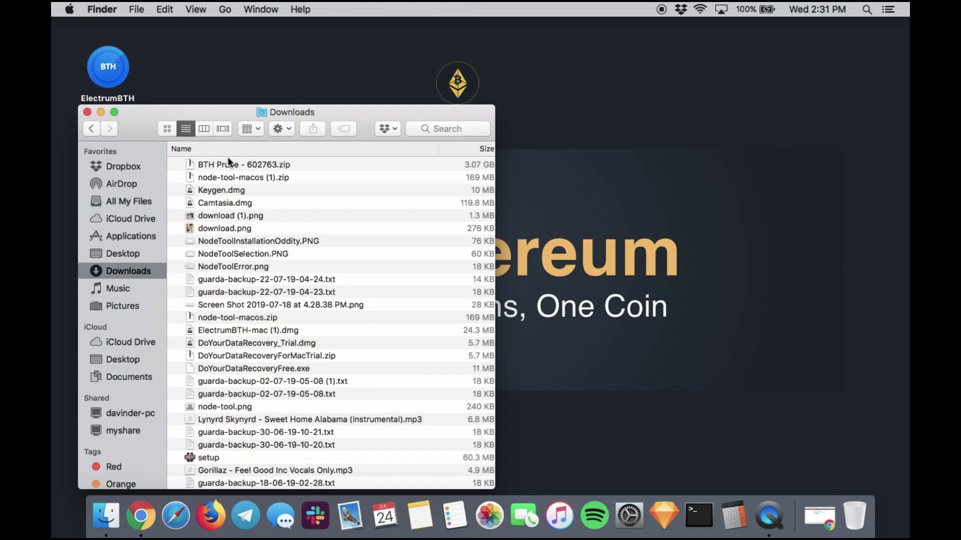
pyautogui.moveTo(226, 166); pyautogui.dragTo(642, 93)
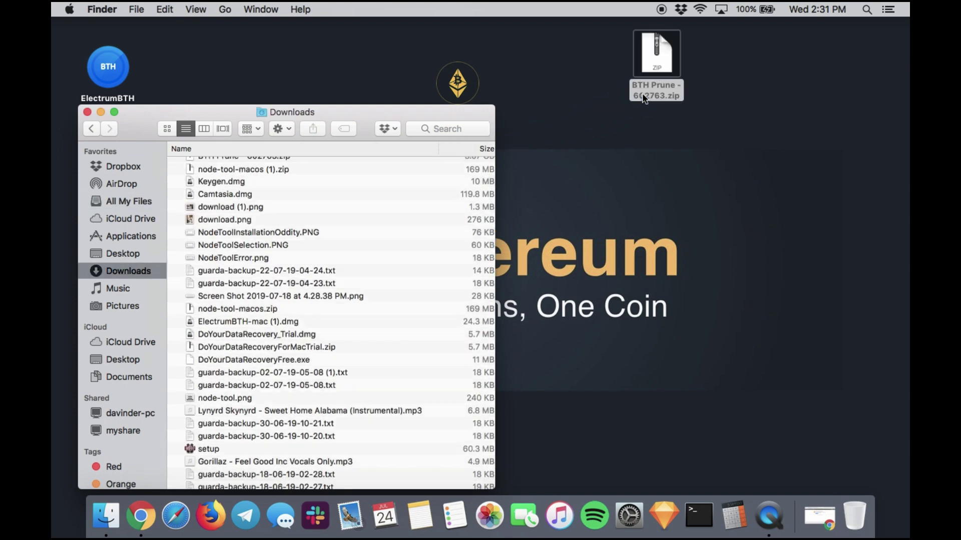
pyautogui.click(87, 112)
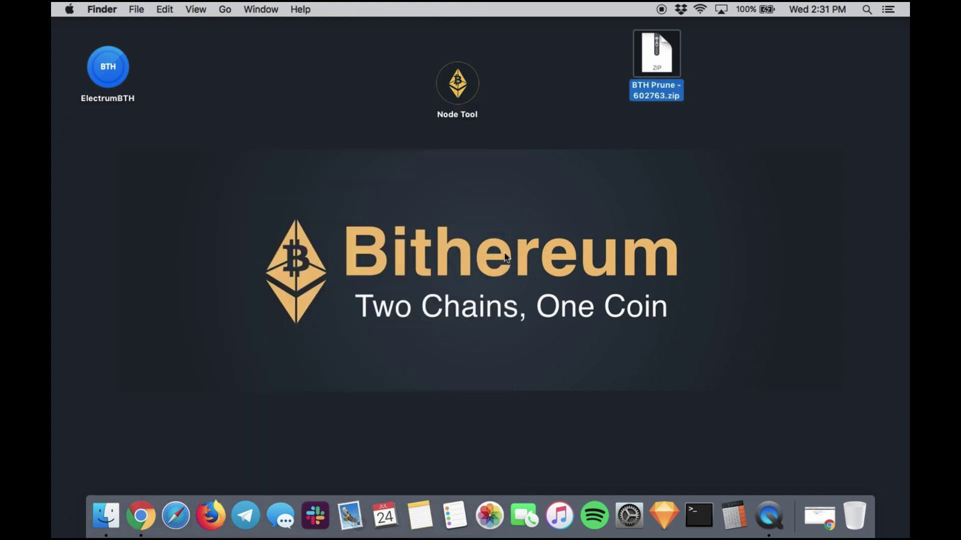
# Step: Create a folder named Node 1 on the desktop and place it beside the BTH Prune - 602763.zip archive
pyautogui.click(522, 250)
pyautogui.rightClick(731, 87)
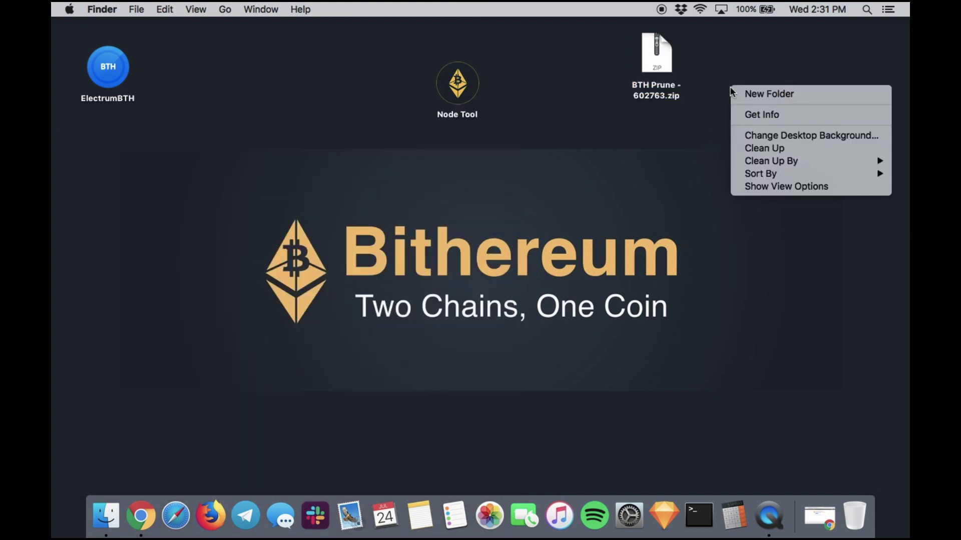
pyautogui.click(760, 94)
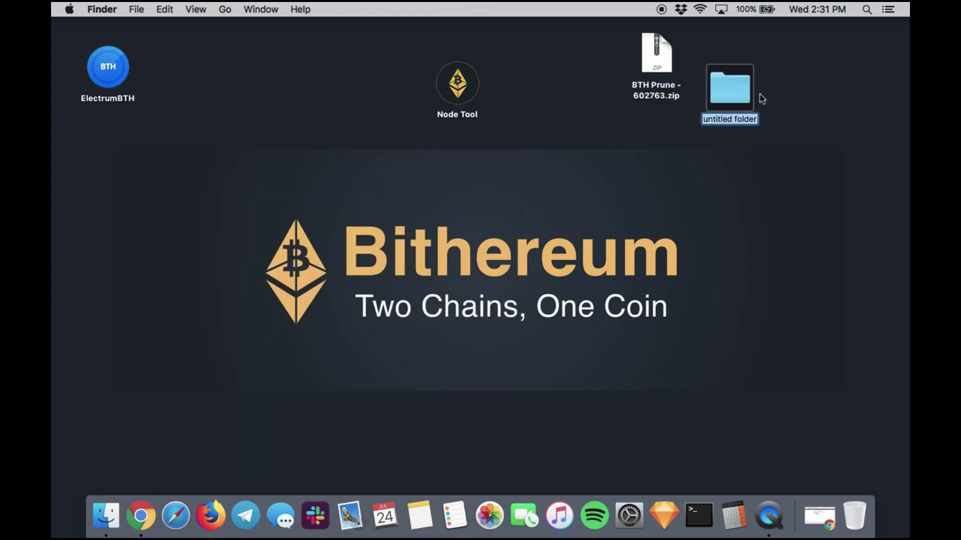
pyautogui.write('Node 1')
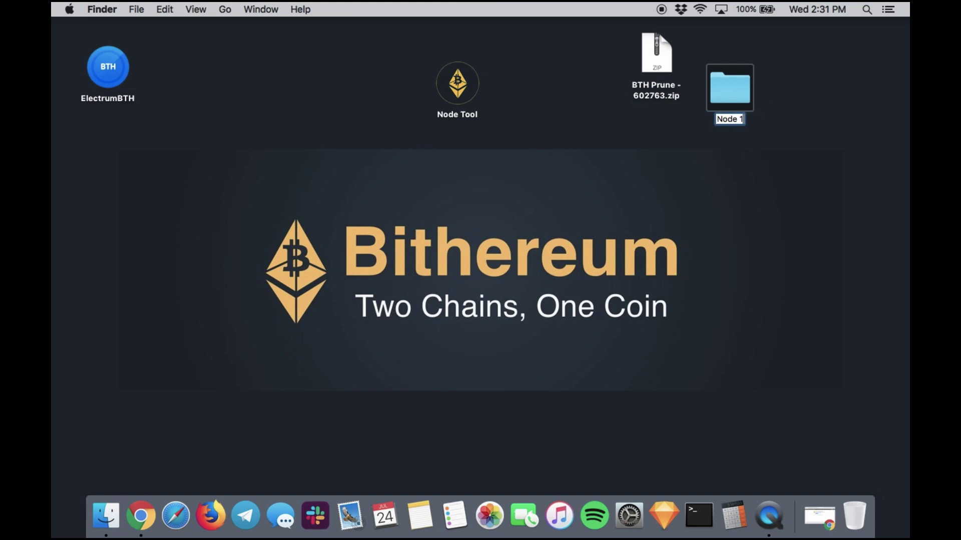
pyautogui.press('Return')
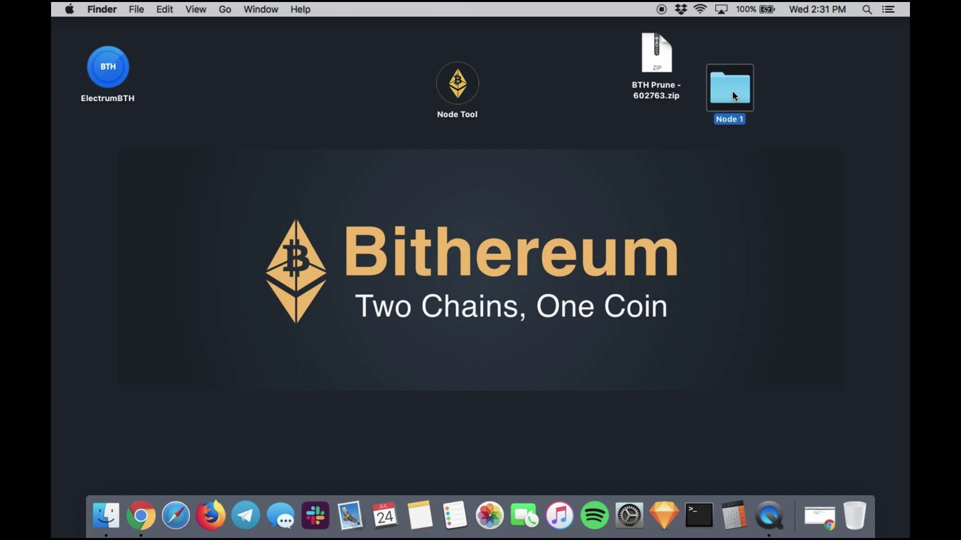
pyautogui.moveTo(736, 94); pyautogui.dragTo(744, 69)
pyautogui.click(746, 166)
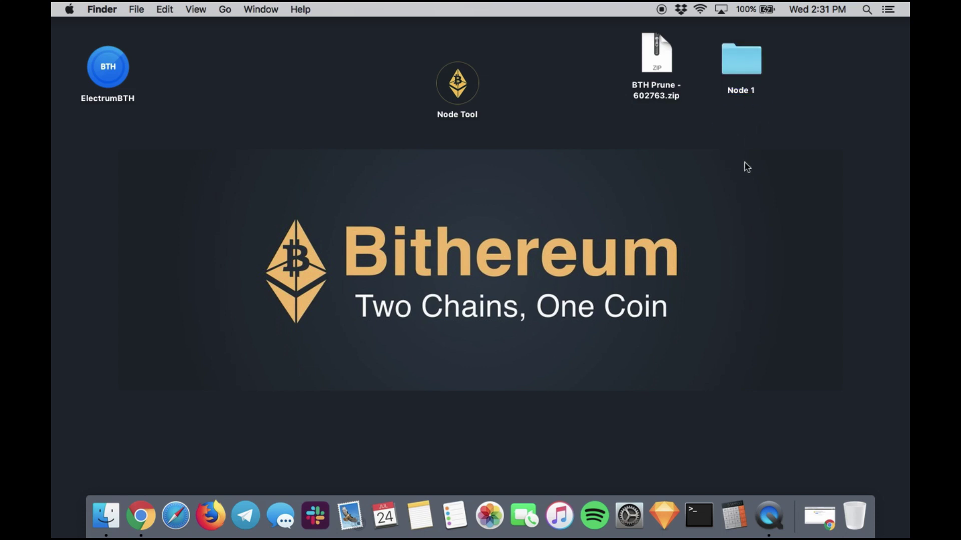
# Step: Extract BTH Prune - 602763.zip on the desktop and open the extracted BTH Prune - 602763 folder
pyautogui.doubleClick(655, 65)
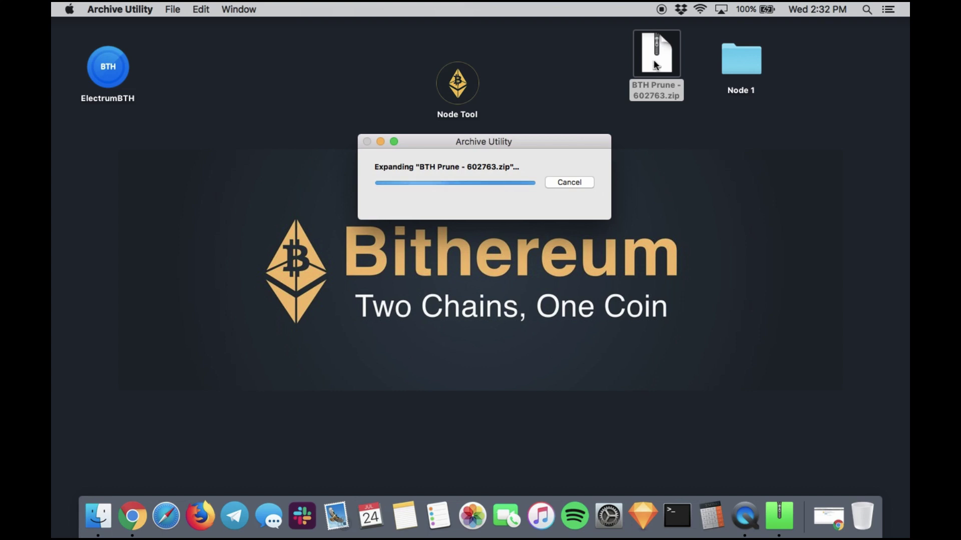
pyautogui.moveTo(654, 64); pyautogui.dragTo(598, 67)
pyautogui.doubleClick(665, 61)
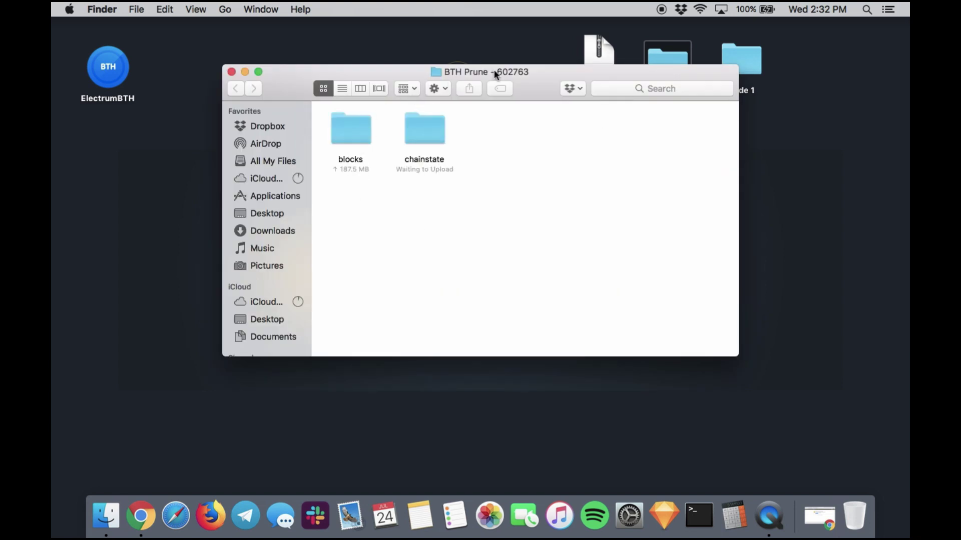
pyautogui.moveTo(495, 72); pyautogui.dragTo(451, 40)
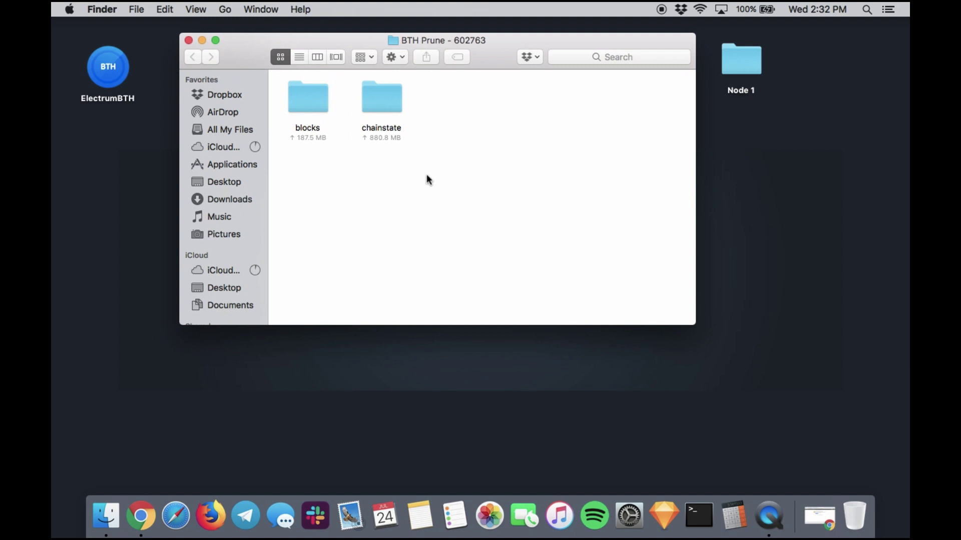
# Step: Move the blocks and chainstate folders from BTH Prune - 602763 into Node 1, and close both Finder windows
pyautogui.moveTo(434, 170); pyautogui.dragTo(275, 74)
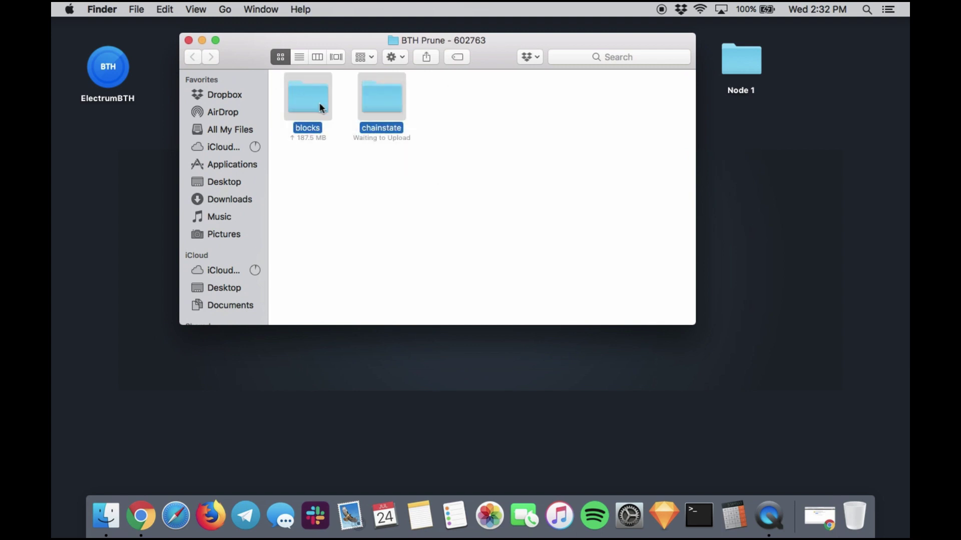
pyautogui.moveTo(330, 108); pyautogui.dragTo(744, 65)
pyautogui.moveTo(743, 61); pyautogui.dragTo(530, 85)
pyautogui.click(577, 190)
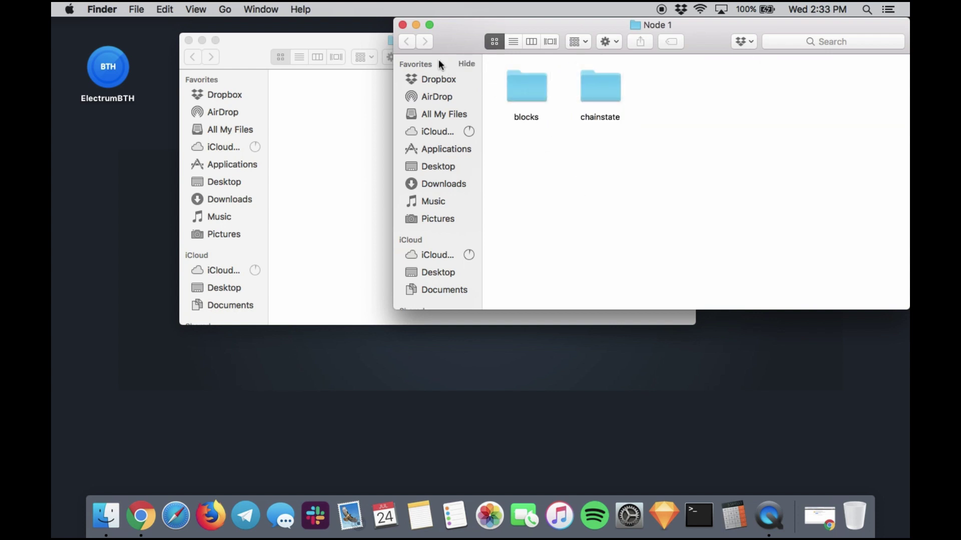
pyautogui.click(403, 25)
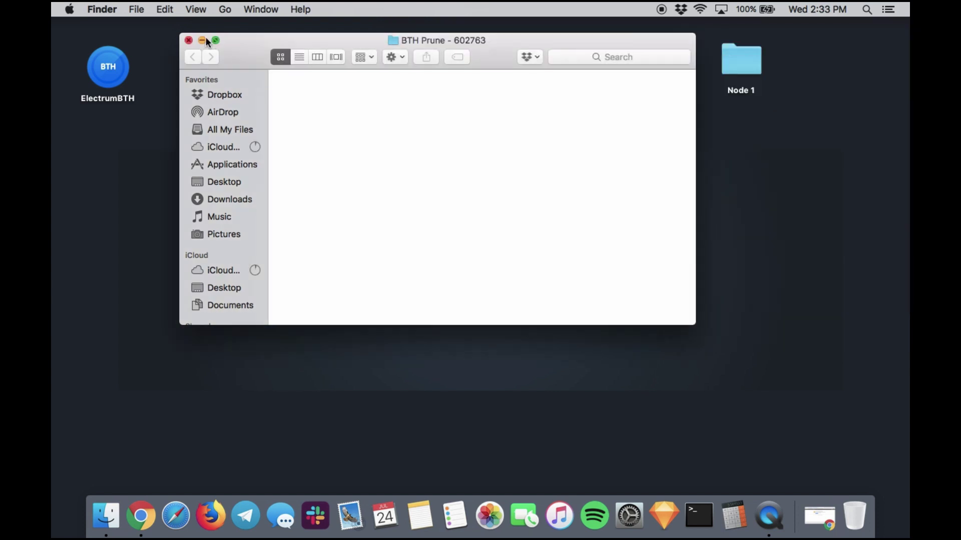
pyautogui.click(188, 42)
# Step: Move the emptied BTH Prune - 602763 folder and its zip archive to the Trash, and check the contents of Node 1
pyautogui.rightClick(667, 68)
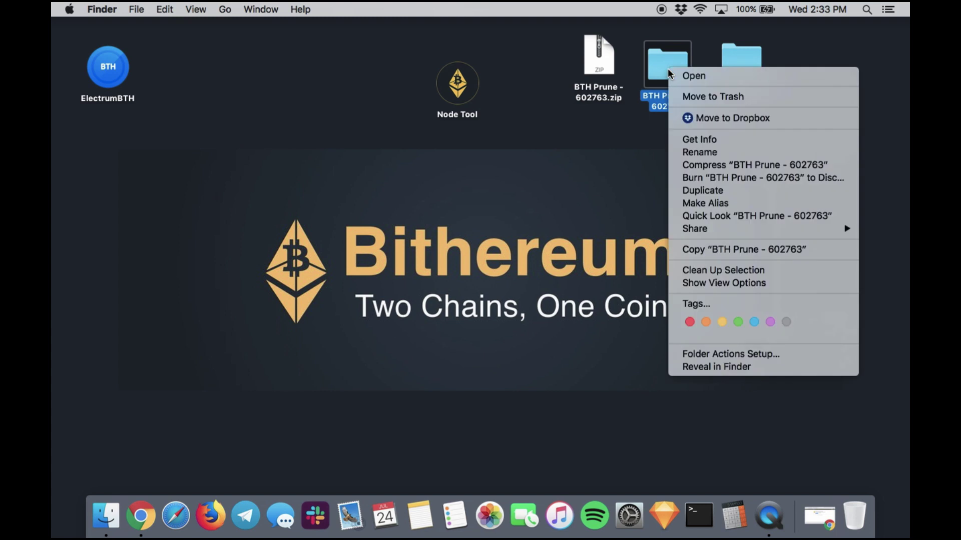
pyautogui.click(701, 96)
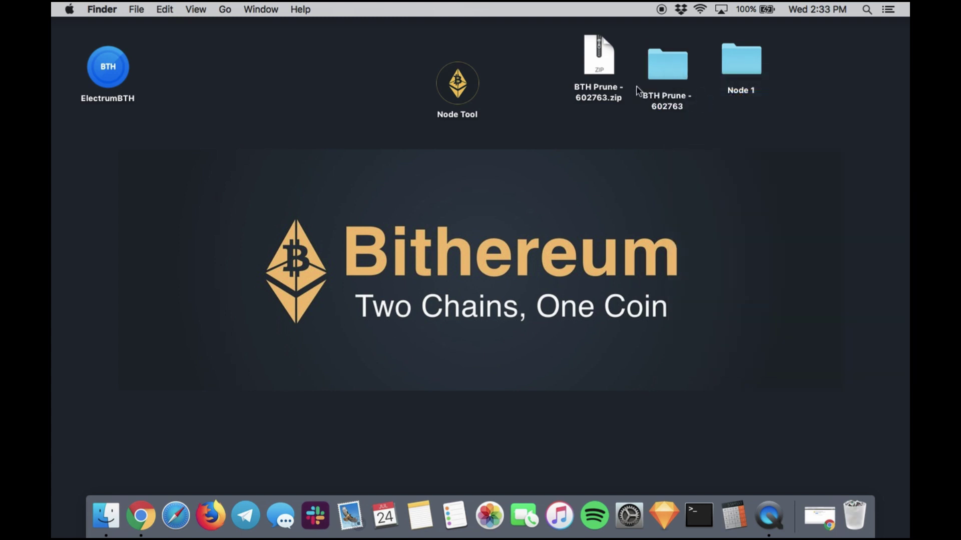
pyautogui.rightClick(608, 65)
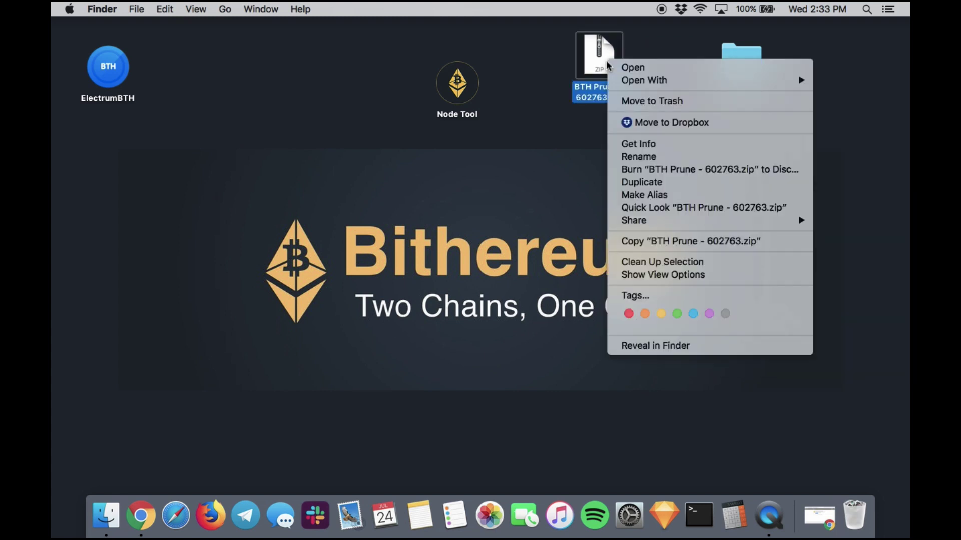
pyautogui.click(638, 103)
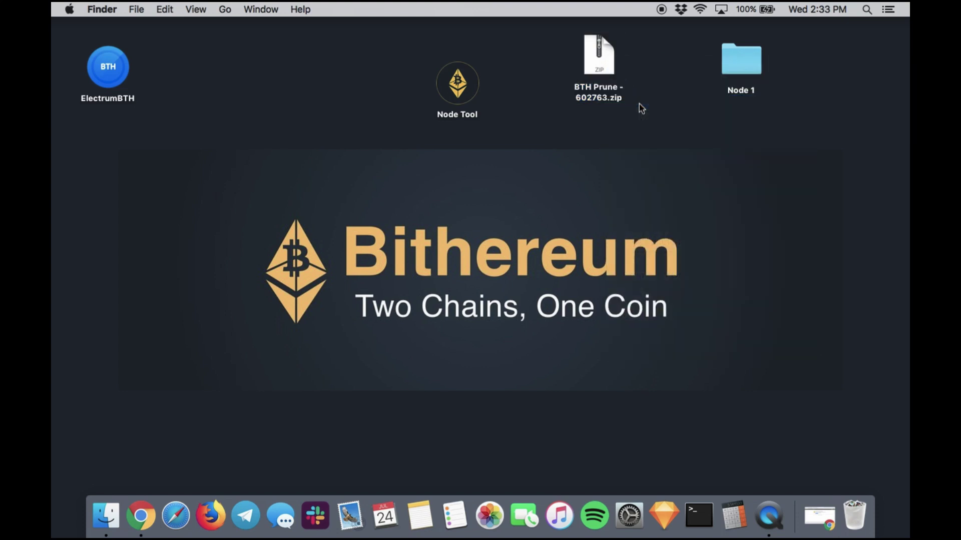
pyautogui.click(734, 68)
pyautogui.doubleClick(734, 69)
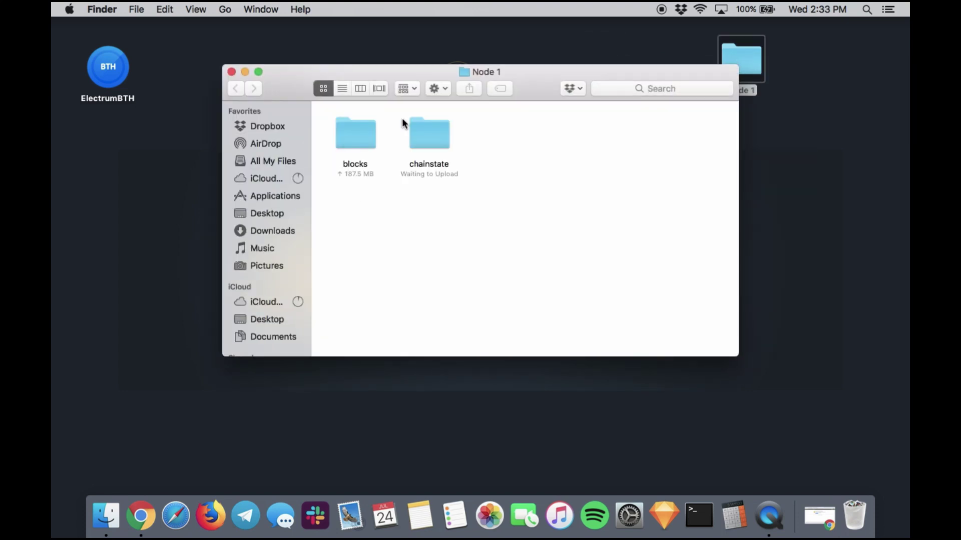
pyautogui.click(231, 72)
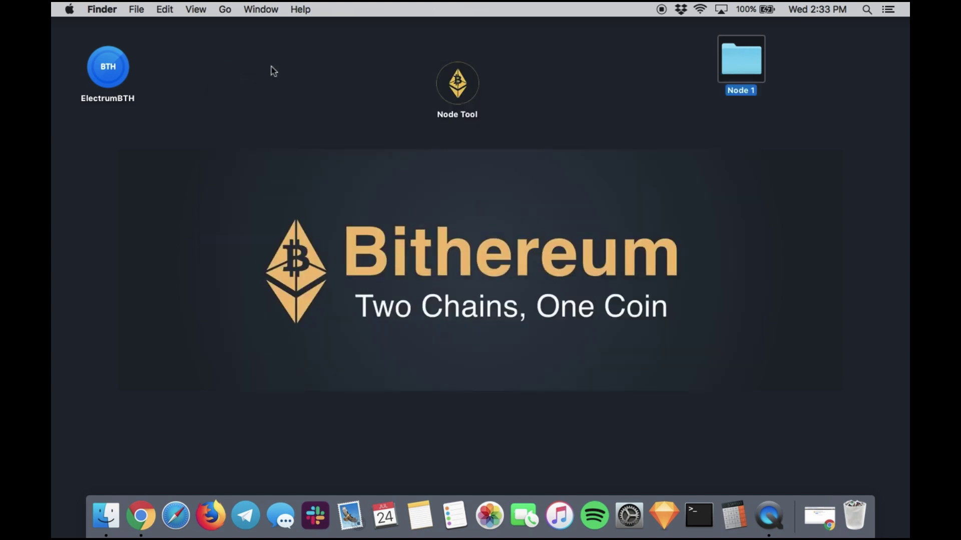
# Step: Launch the Node Tool and start creating a new node with the desktop's Node 1 folder as its blockchain location
pyautogui.click(457, 88)
pyautogui.doubleClick(457, 87)
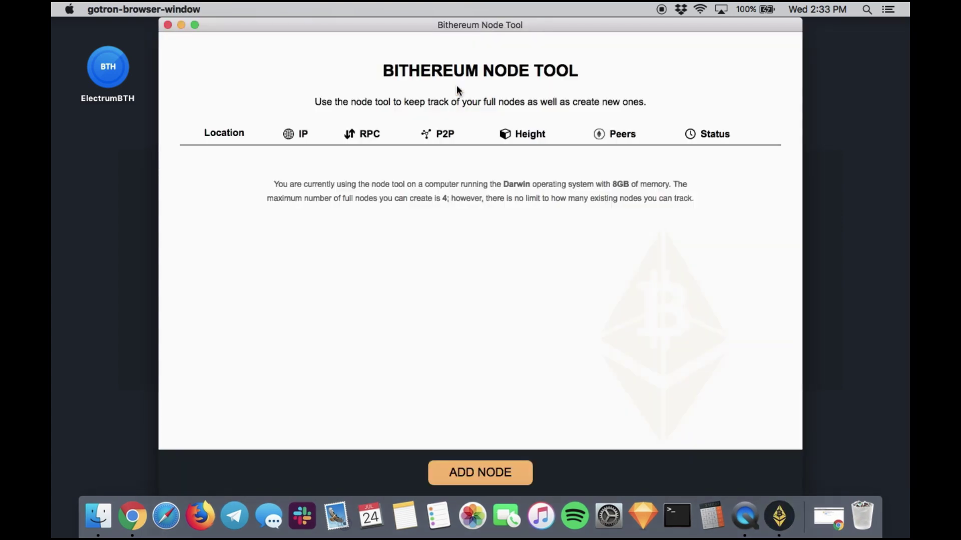
pyautogui.click(482, 480)
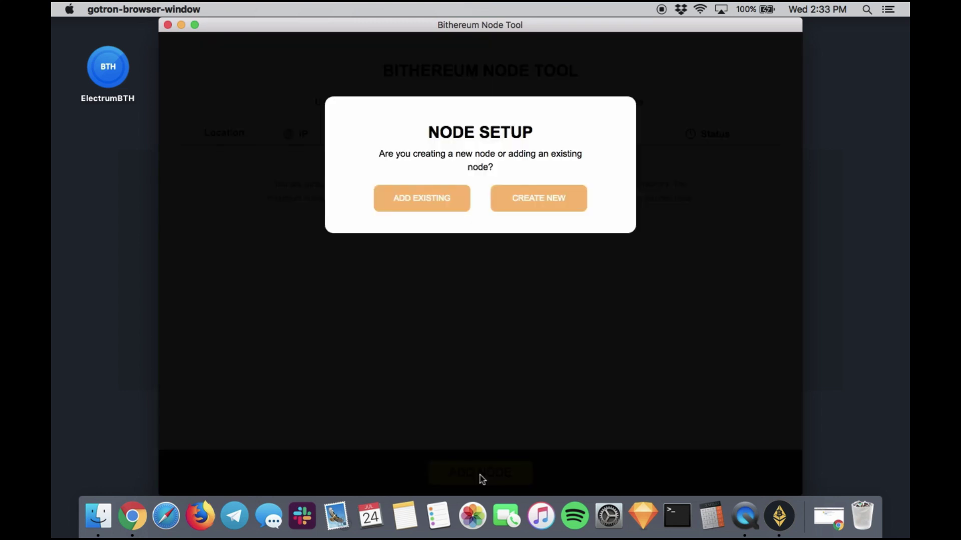
pyautogui.click(539, 202)
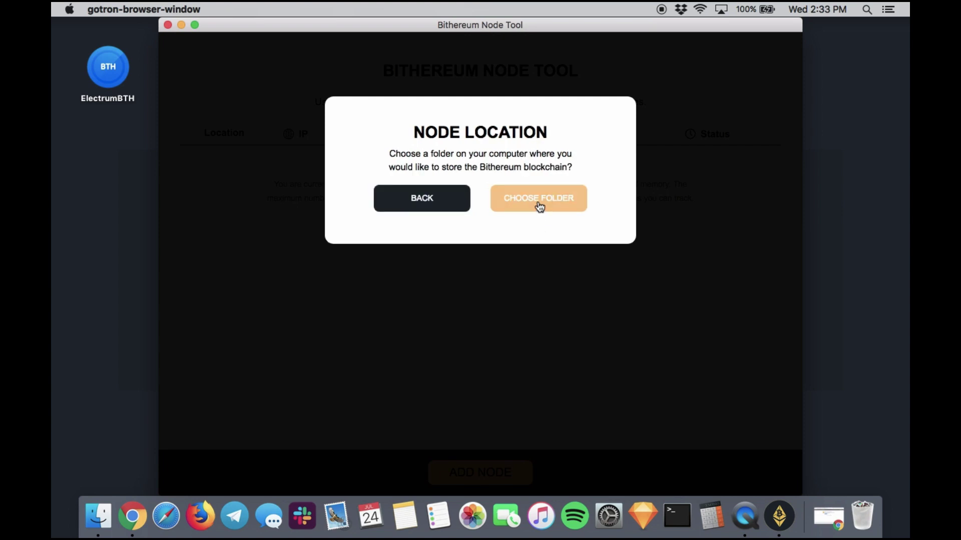
pyautogui.click(539, 205)
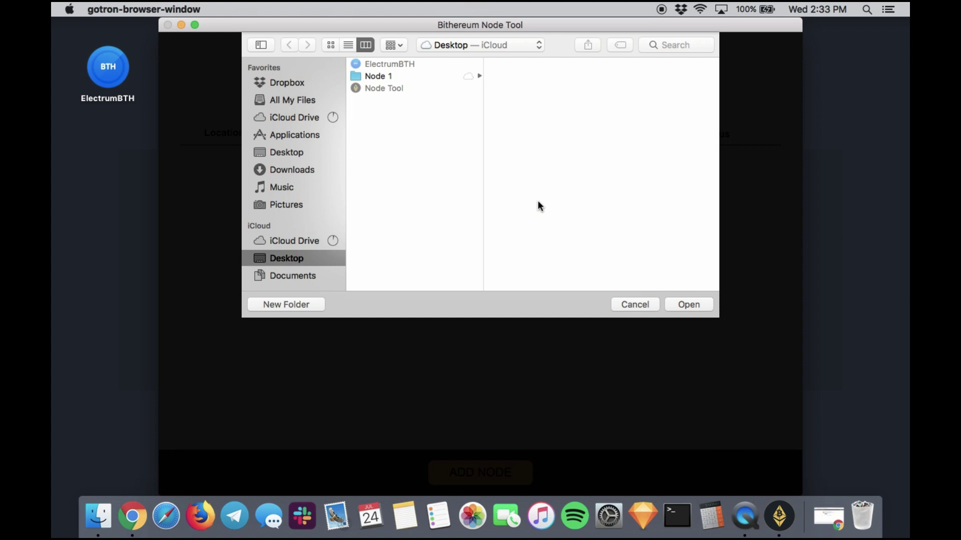
pyautogui.click(382, 80)
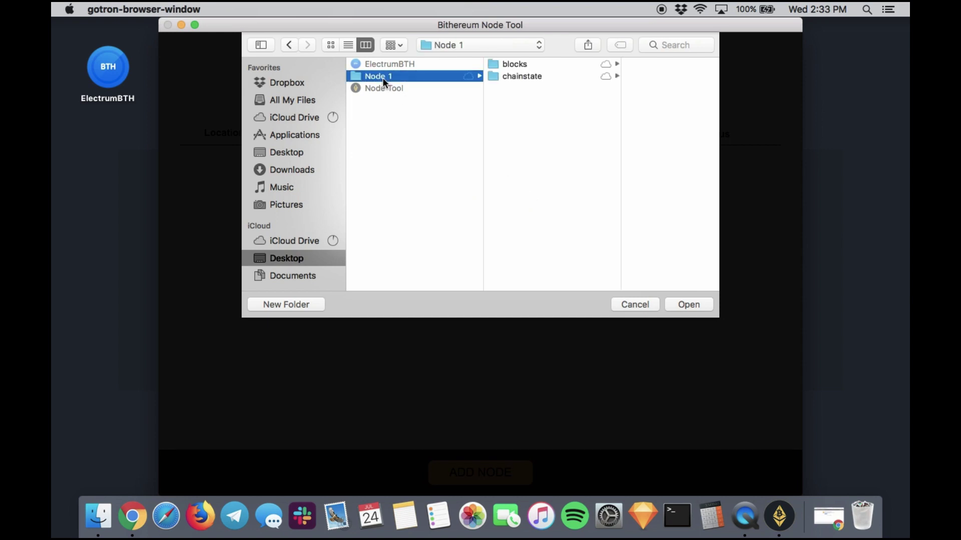
pyautogui.click(687, 304)
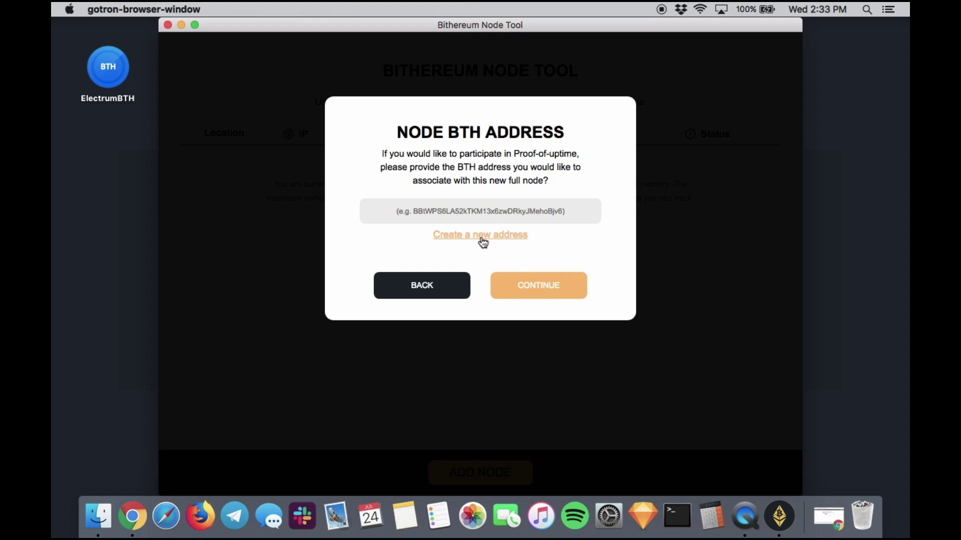
# Step: Create a new BTH address for the node and download its keys into the Node 1 folder
pyautogui.click(478, 235)
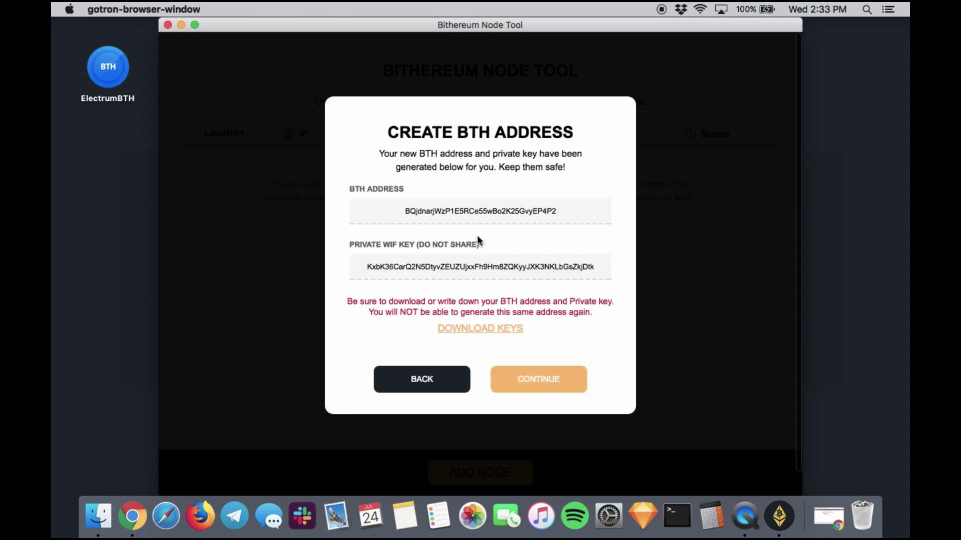
pyautogui.click(481, 331)
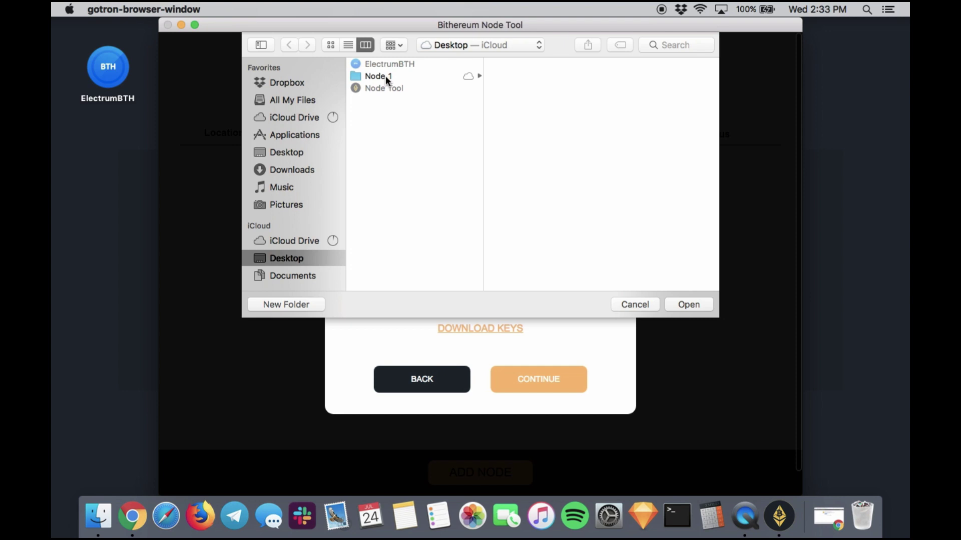
pyautogui.click(385, 77)
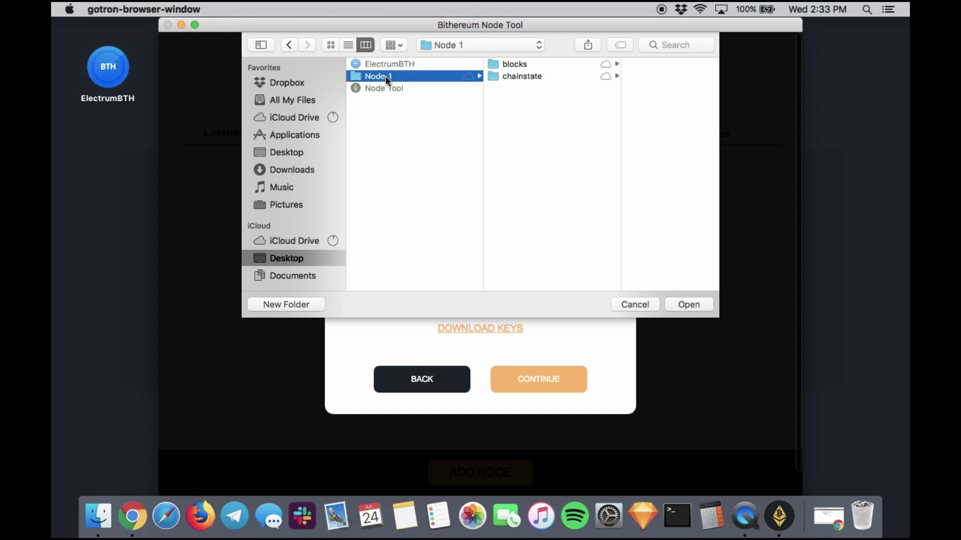
pyautogui.click(687, 304)
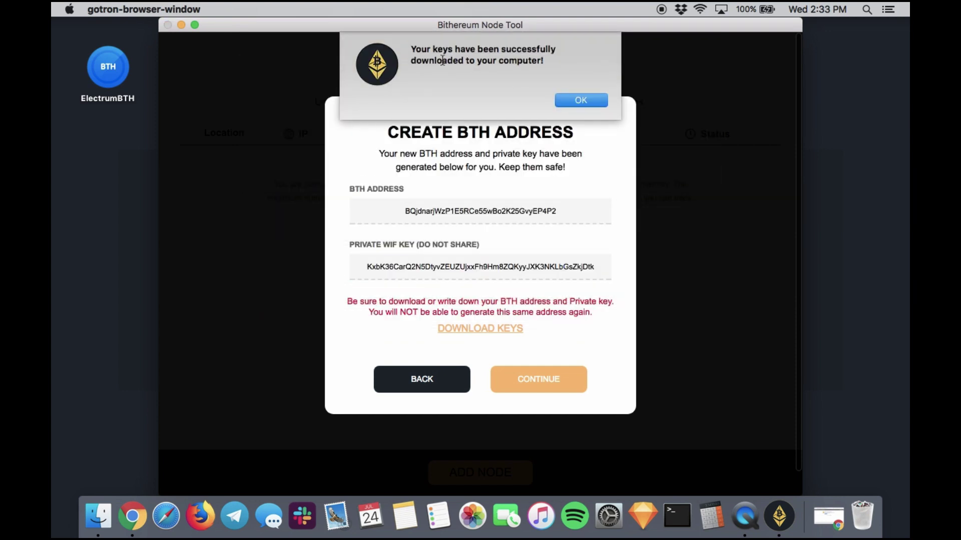
pyautogui.click(581, 101)
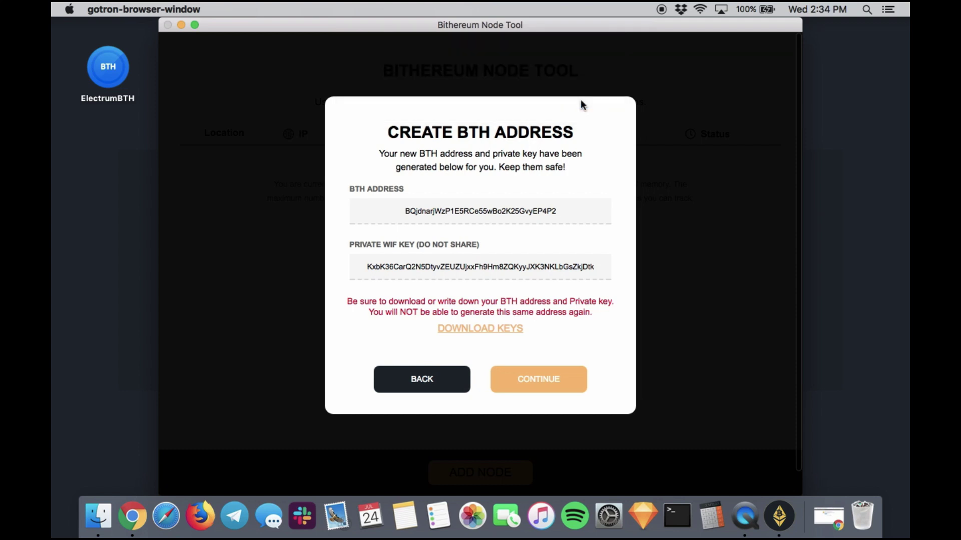
# Step: Finish adding the node with the generated address and check its block height in the node list
pyautogui.click(540, 380)
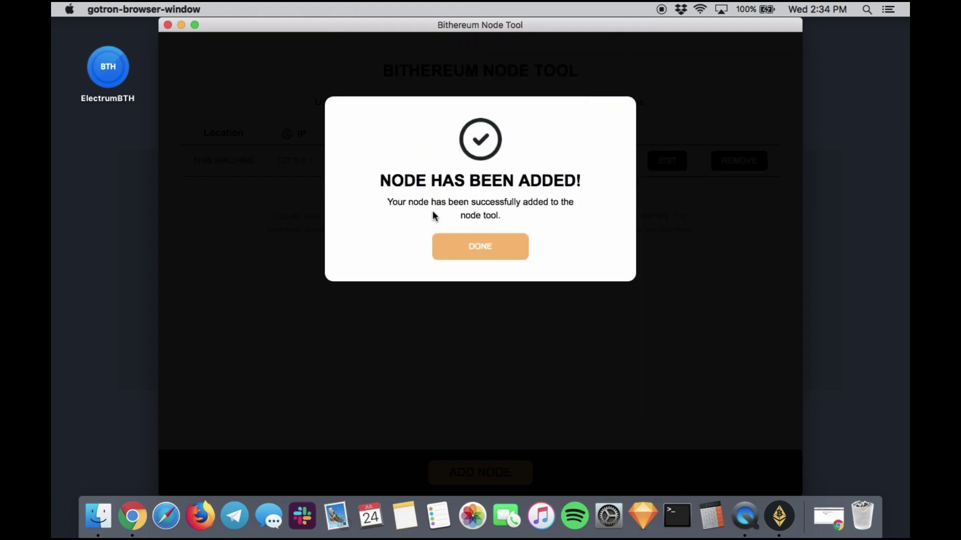
pyautogui.click(483, 250)
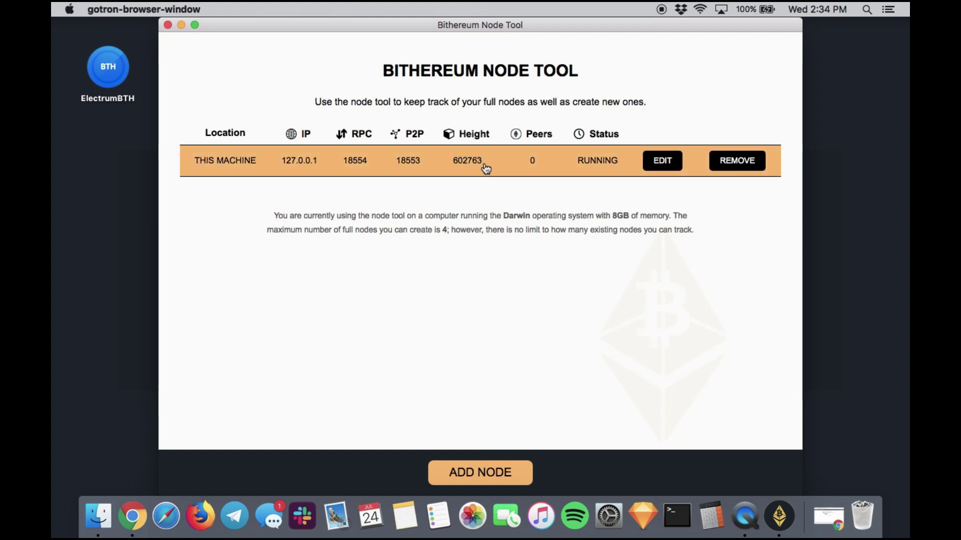
pyautogui.moveTo(486, 165); pyautogui.dragTo(454, 168)
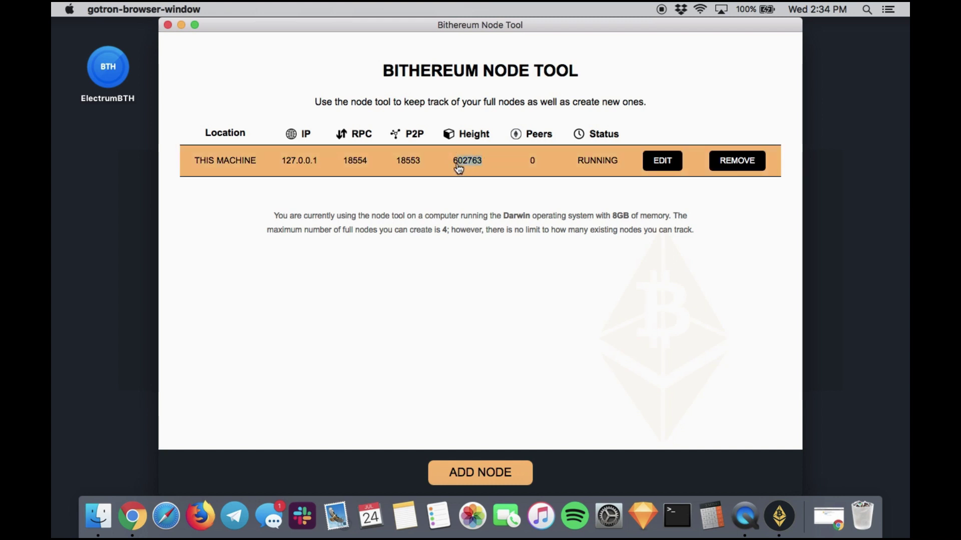
pyautogui.click(479, 217)
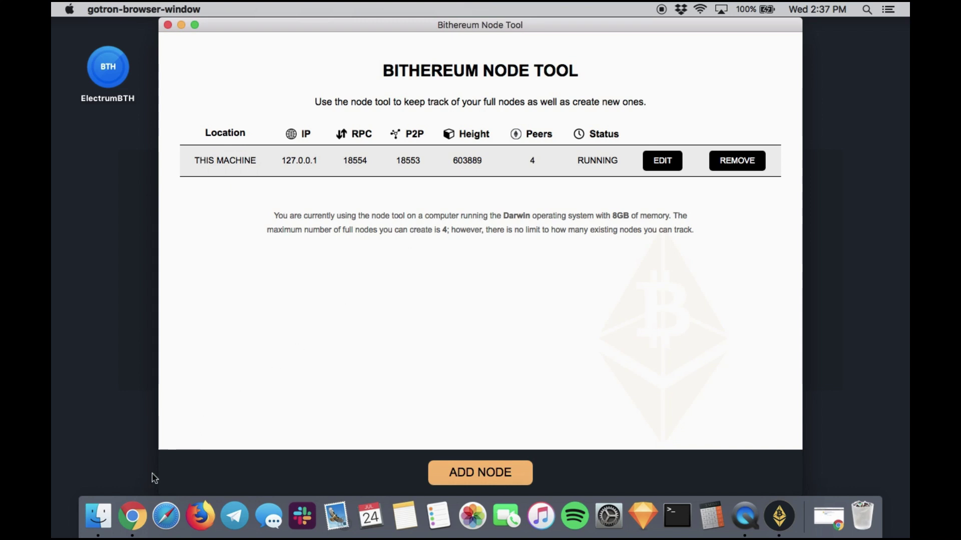
# Step: Switch to Chrome, reload the bithereum.network home page and look up the network's current block height
pyautogui.click(135, 517)
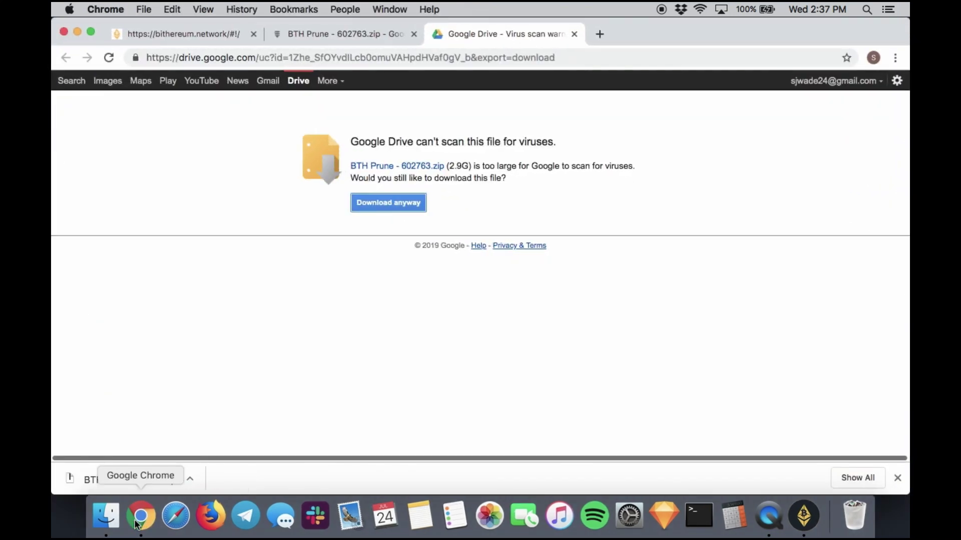
pyautogui.click(192, 36)
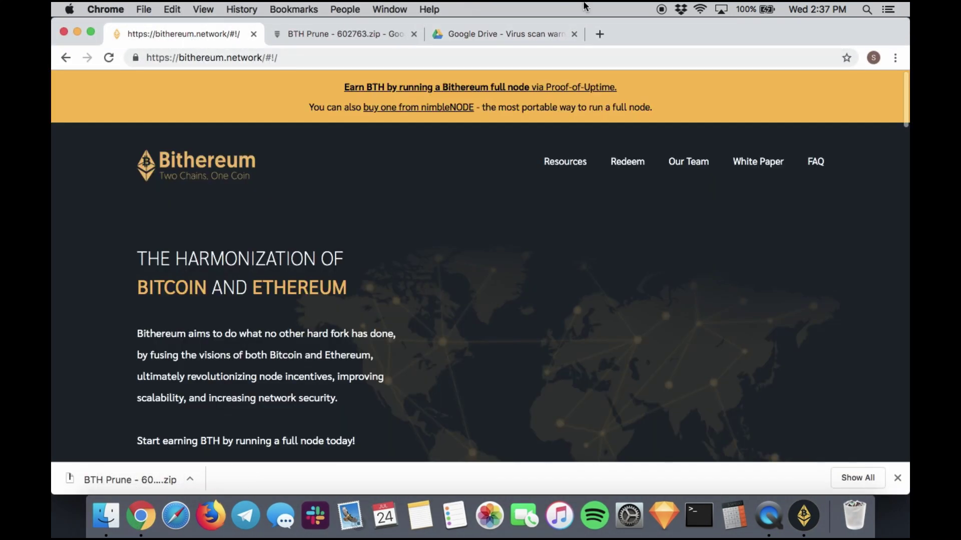
pyautogui.click(109, 59)
pyautogui.click(897, 477)
pyautogui.scroll(-5, 437, 364)
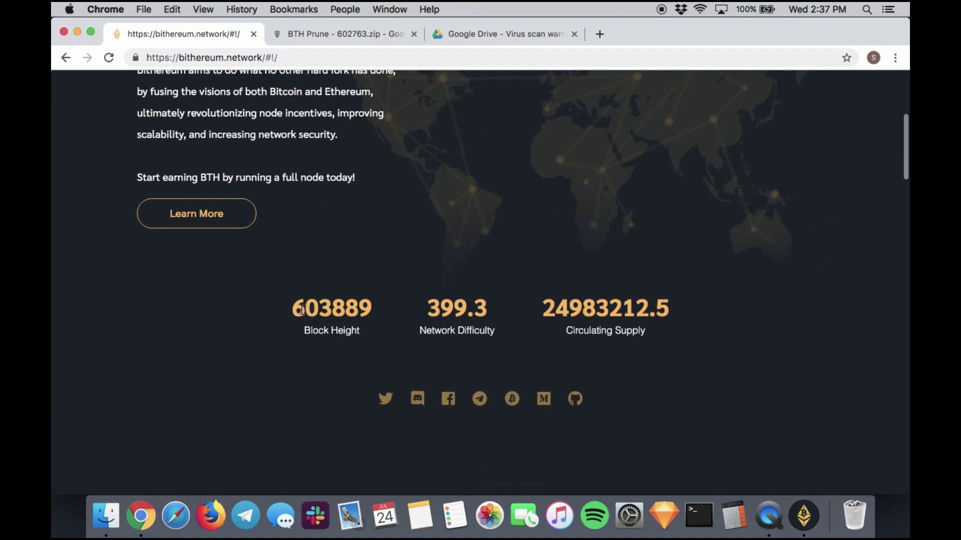
# Step: Compare the network block height on the website with the height of the local node in the Bithereum Node Tool
pyautogui.moveTo(297, 310); pyautogui.dragTo(372, 306)
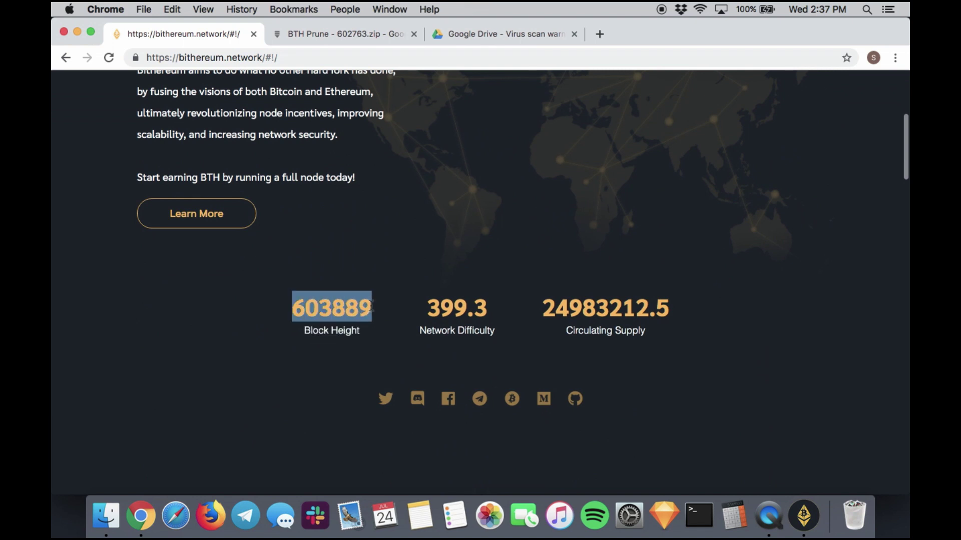
pyautogui.click(803, 520)
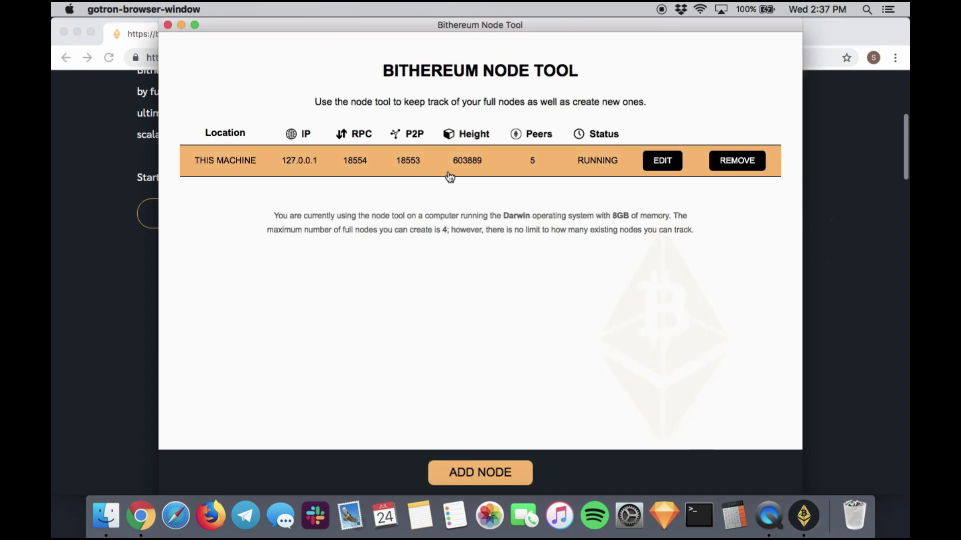
pyautogui.moveTo(453, 161); pyautogui.dragTo(482, 163)
pyautogui.click(475, 215)
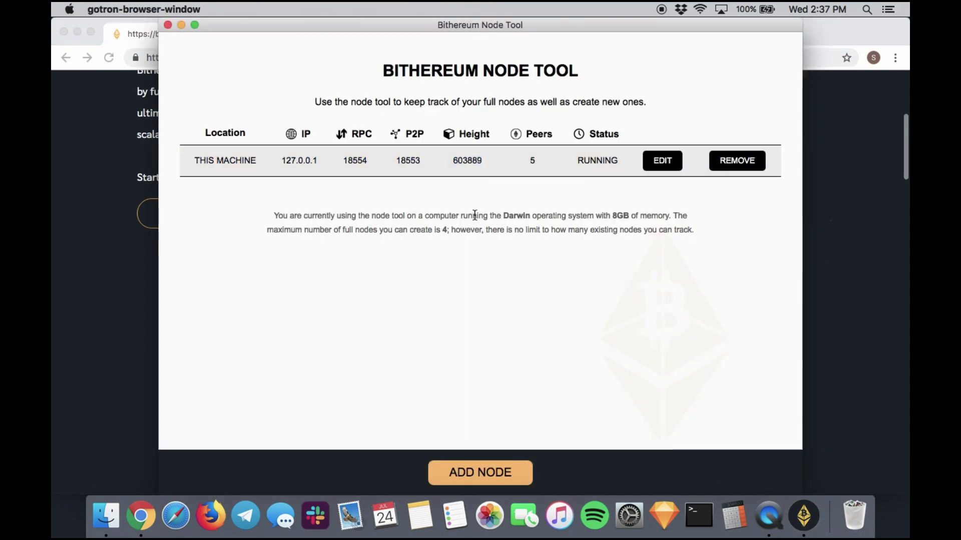
# Step: Minimize Chrome, shift the Node Tool window aside and stop the node running on this machine
pyautogui.click(77, 34)
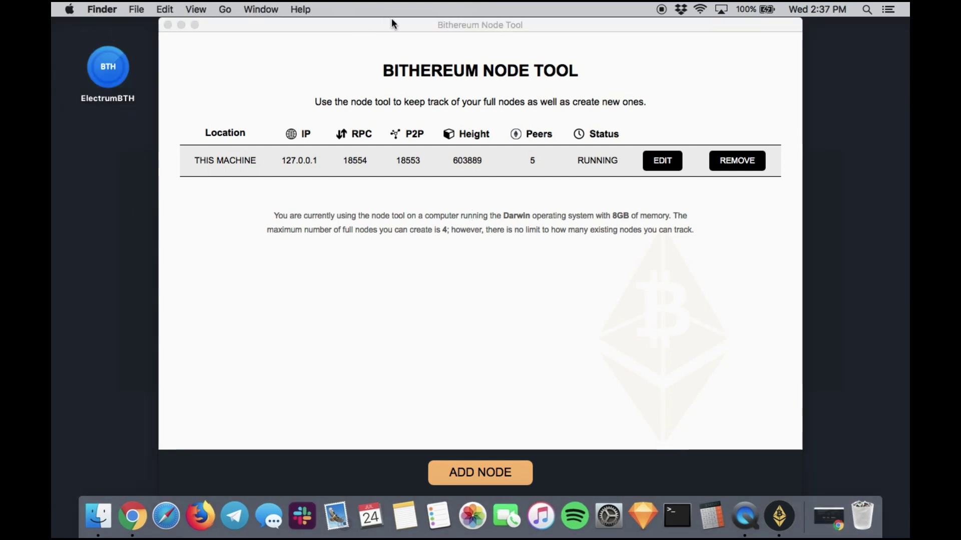
pyautogui.moveTo(400, 20); pyautogui.dragTo(340, 18)
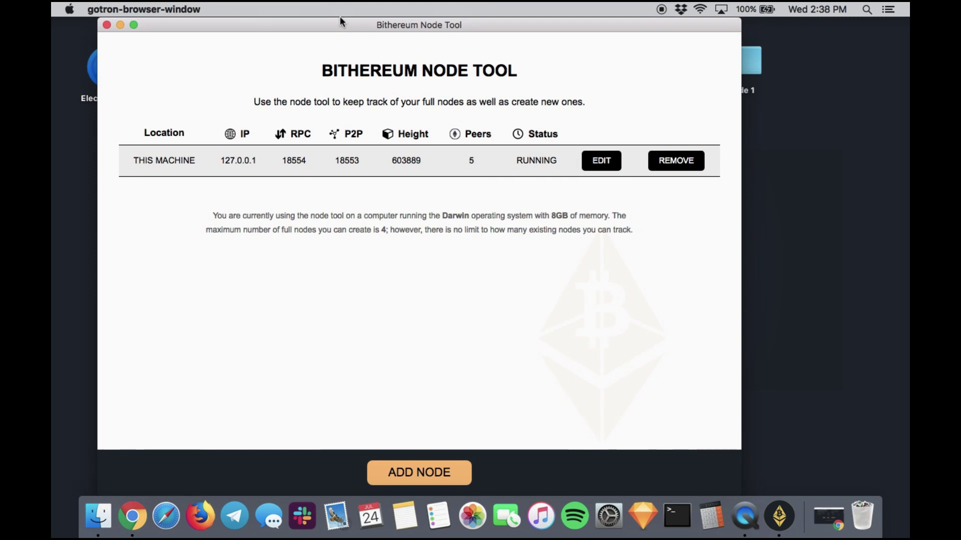
pyautogui.click(603, 165)
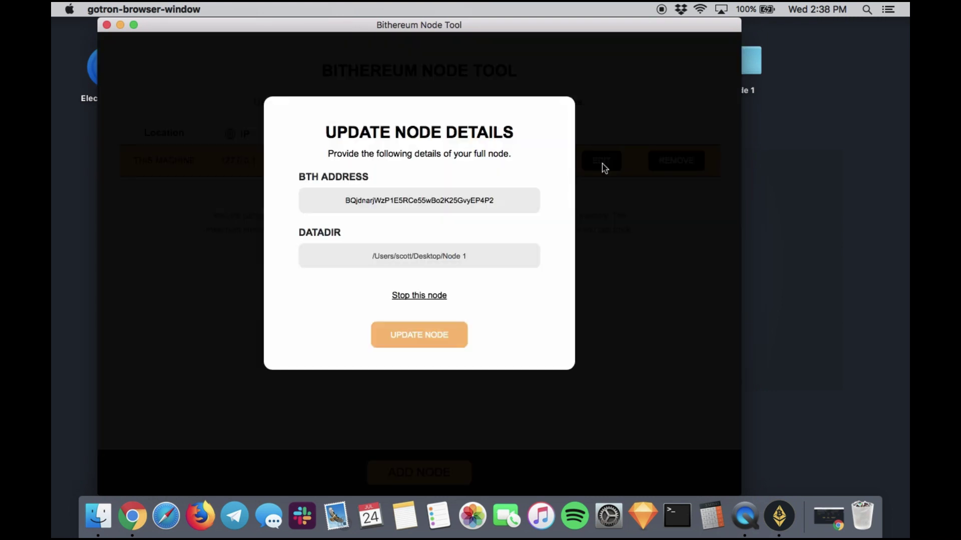
pyautogui.click(419, 296)
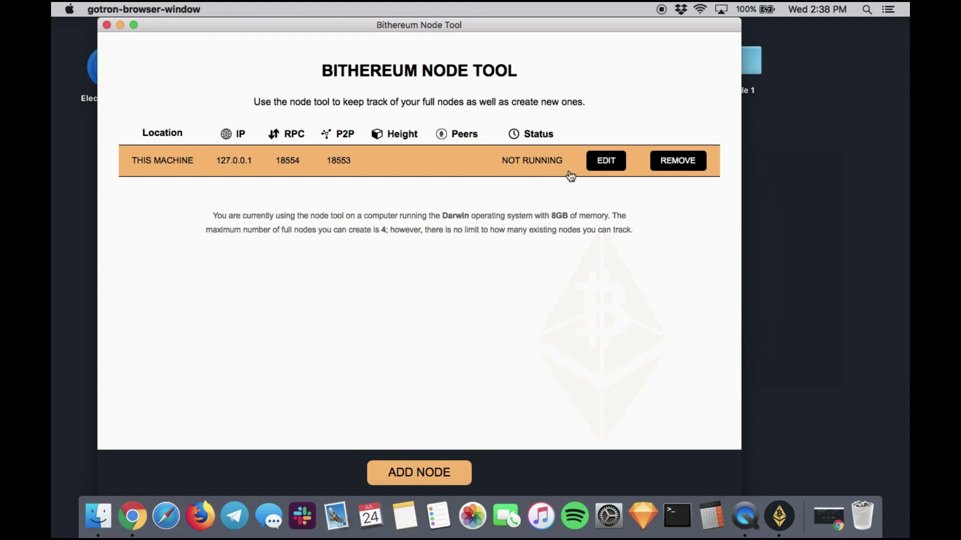
# Step: Minimize the Node Tool and create two folders on the desktop named Node 2 and Node 3, lined up under Node 1
pyautogui.click(120, 25)
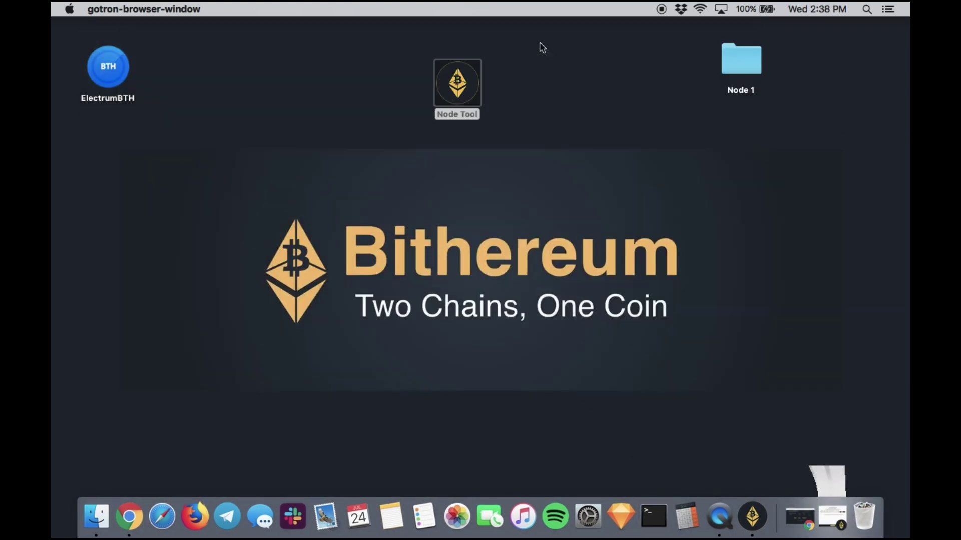
pyautogui.rightClick(731, 140)
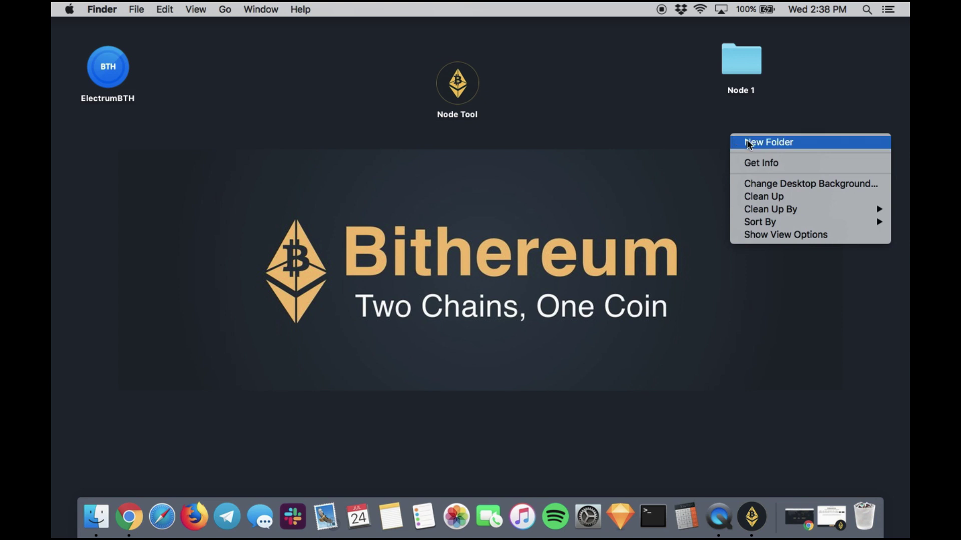
pyautogui.click(747, 142)
pyautogui.write('Node 2')
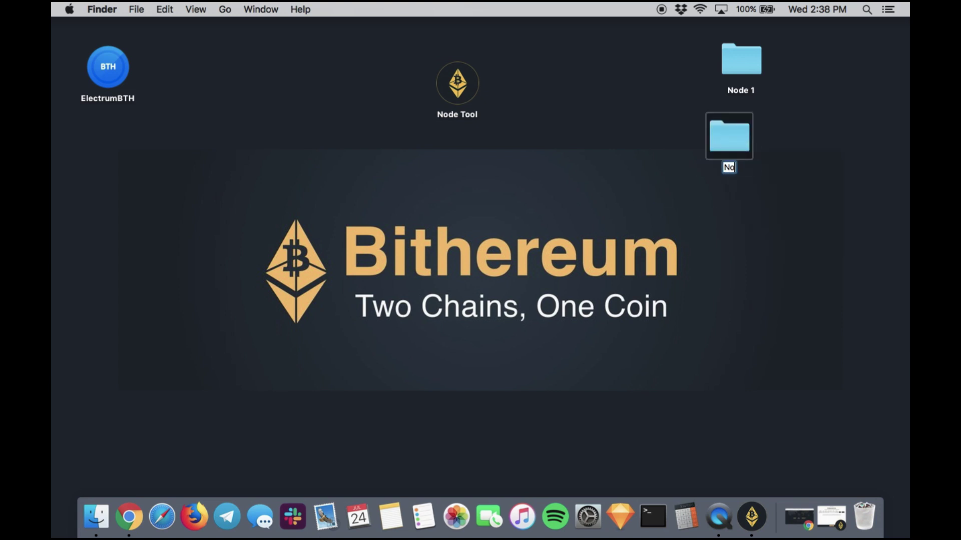
pyautogui.press('Return')
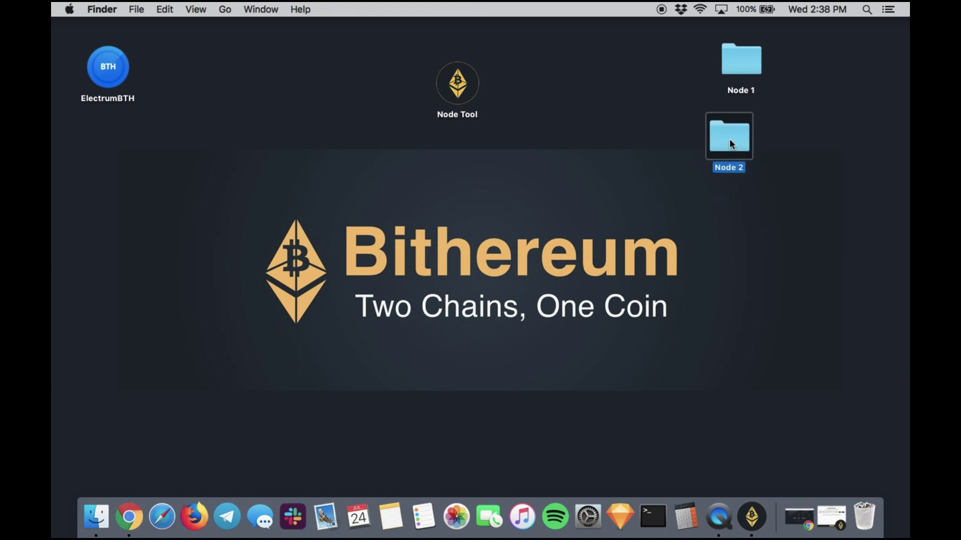
pyautogui.moveTo(731, 140); pyautogui.dragTo(740, 138)
pyautogui.rightClick(745, 220)
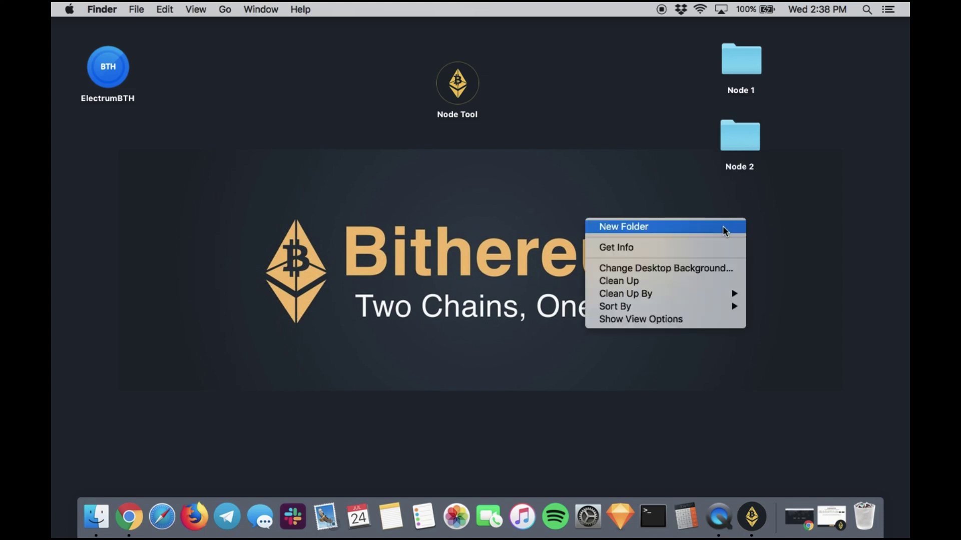
pyautogui.click(710, 227)
pyautogui.write('Node 3')
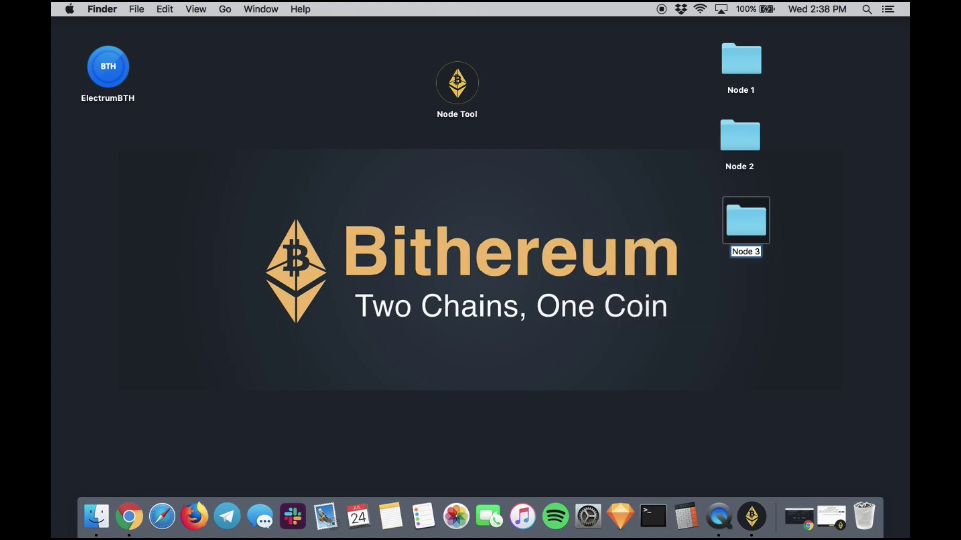
pyautogui.press('Return')
# Step: Copy the blocks and chainstate folders from the Node 1 folder into the Node 2 folder
pyautogui.click(749, 70)
pyautogui.doubleClick(749, 70)
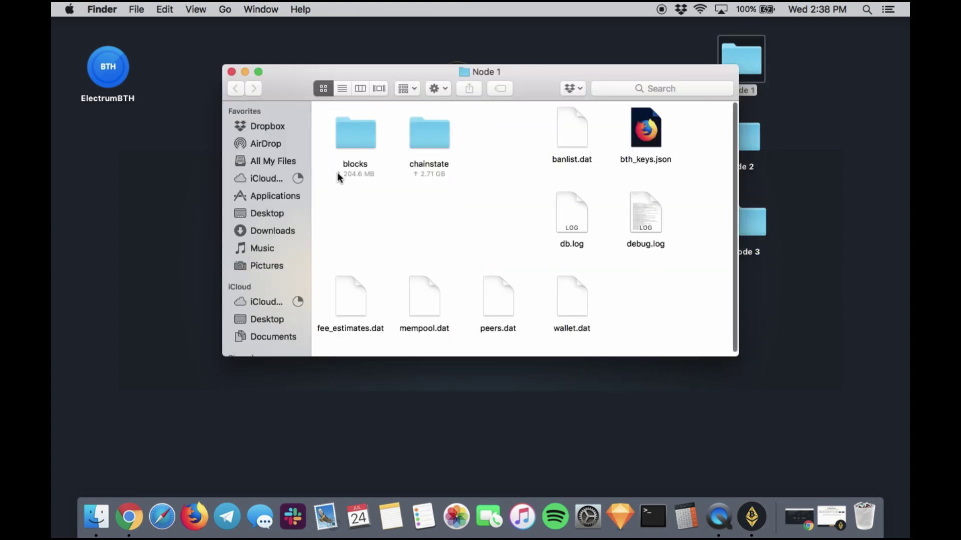
pyautogui.moveTo(467, 191); pyautogui.dragTo(331, 119)
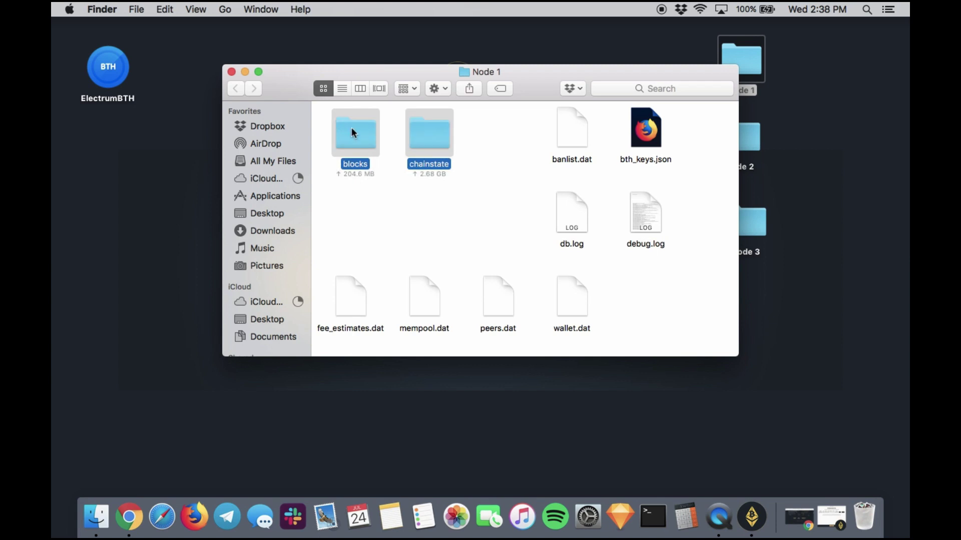
pyautogui.rightClick(352, 129)
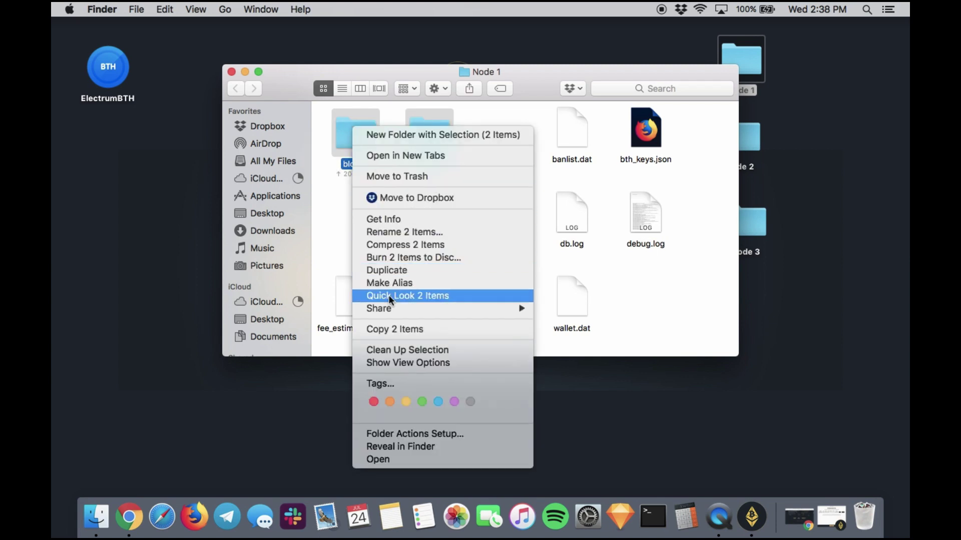
pyautogui.click(434, 330)
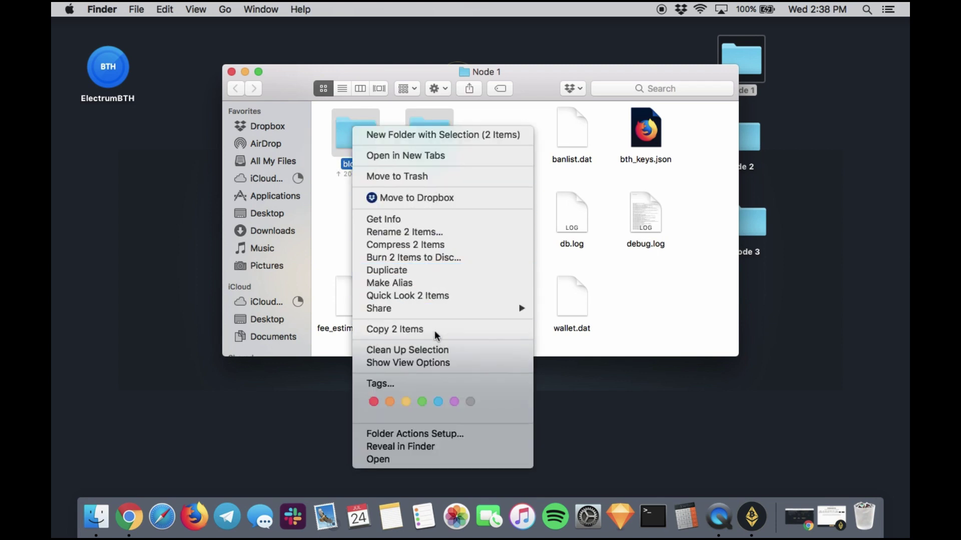
pyautogui.click(231, 71)
pyautogui.click(735, 146)
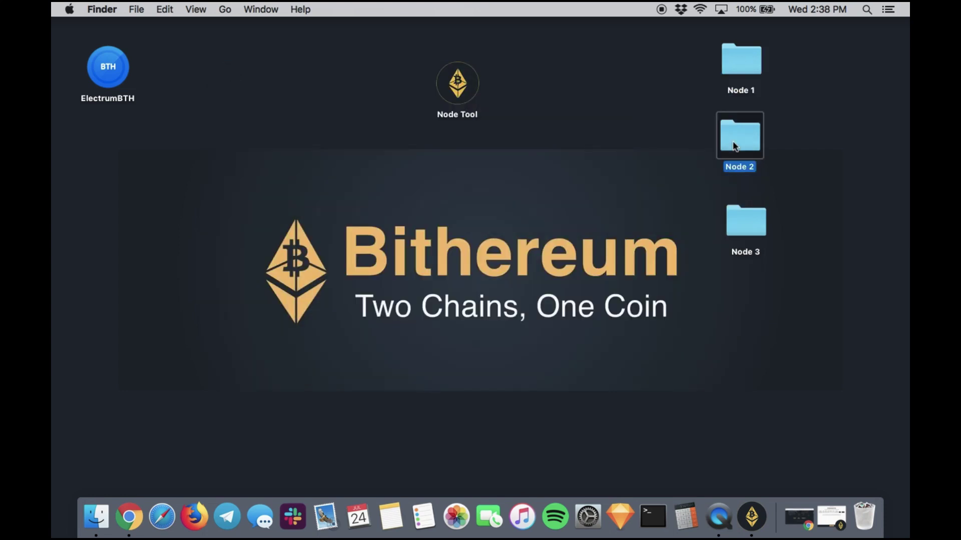
pyautogui.doubleClick(735, 146)
pyautogui.rightClick(402, 140)
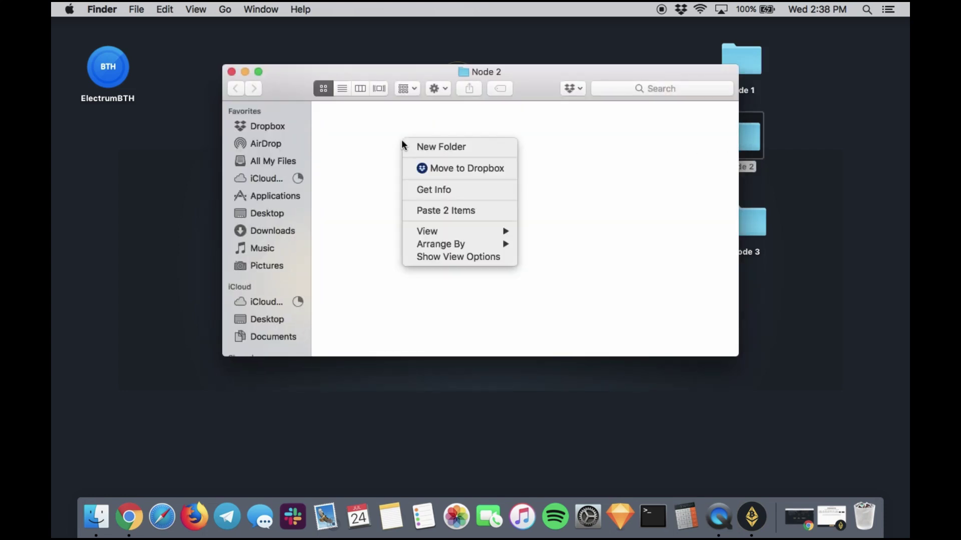
pyautogui.click(482, 211)
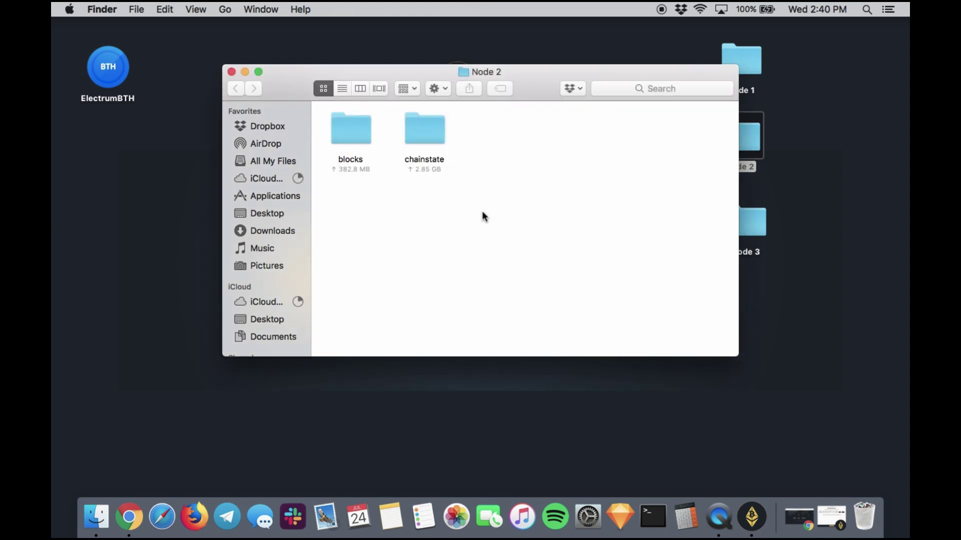
pyautogui.click(231, 72)
# Step: Paste the copied blocks and chainstate folders into the Node 3 folder and close its window
pyautogui.click(746, 226)
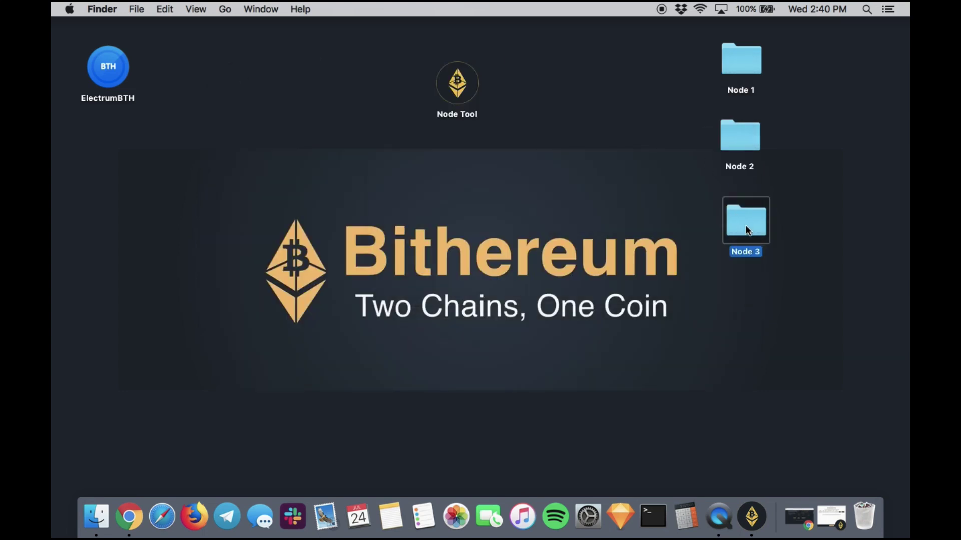
pyautogui.doubleClick(746, 229)
pyautogui.rightClick(440, 159)
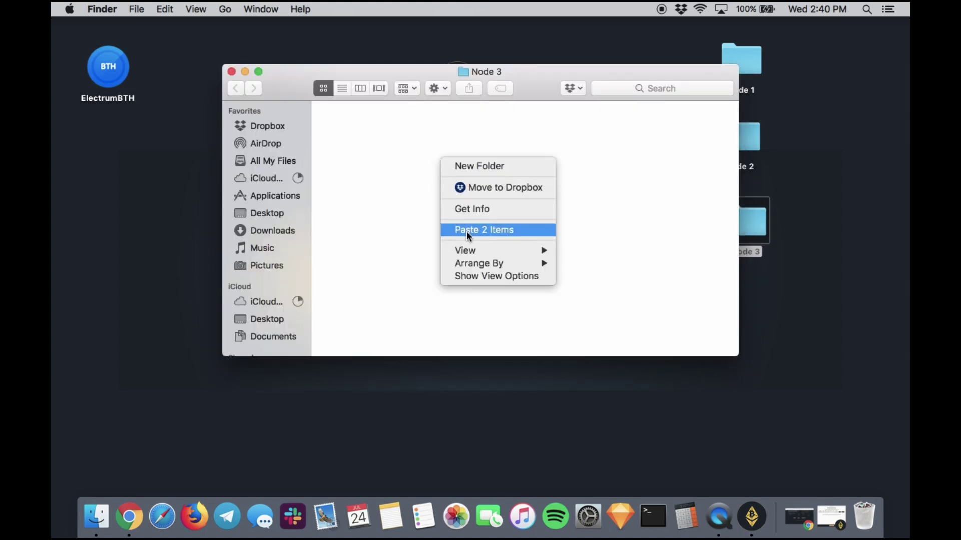
pyautogui.click(527, 229)
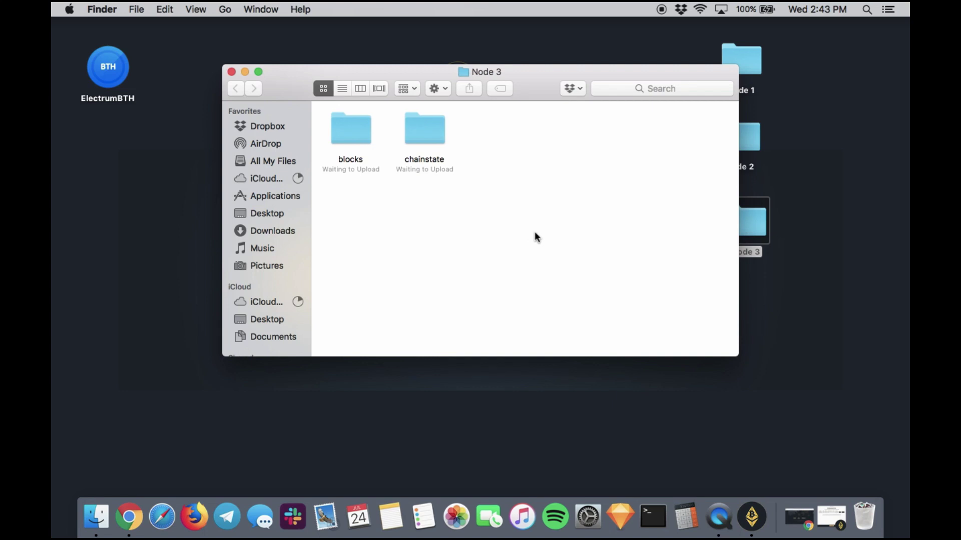
pyautogui.click(231, 72)
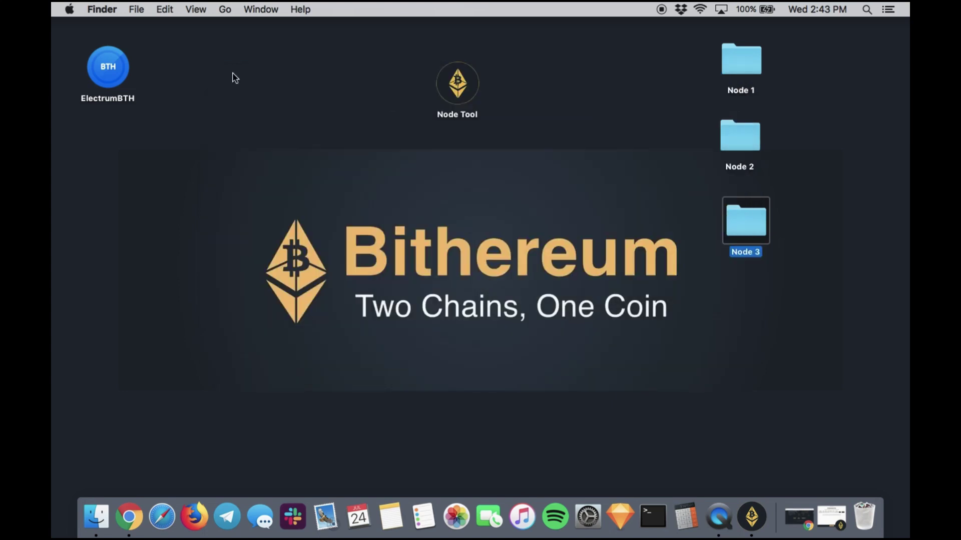
# Step: Switch back to the Bithereum Node Tool and start the stopped Node 1 node again
pyautogui.click(752, 517)
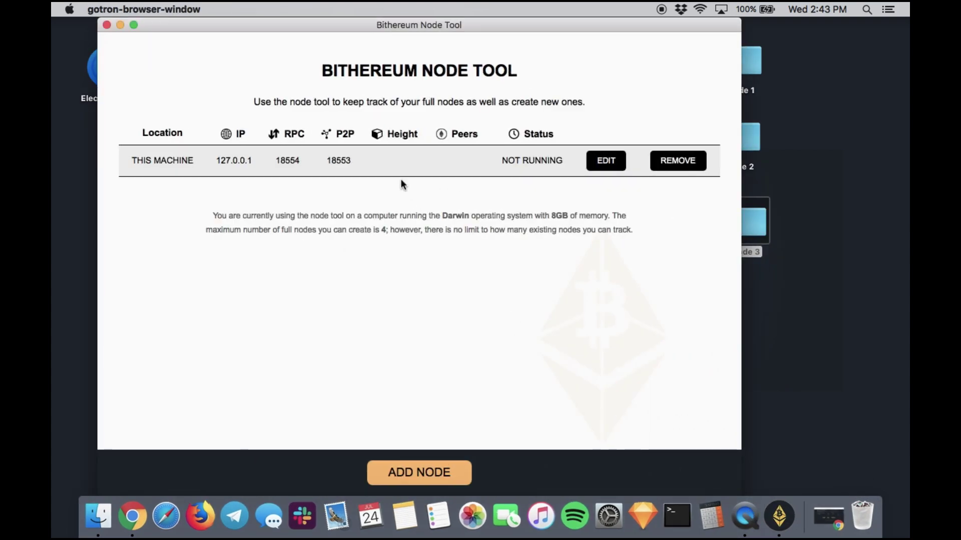
pyautogui.click(606, 161)
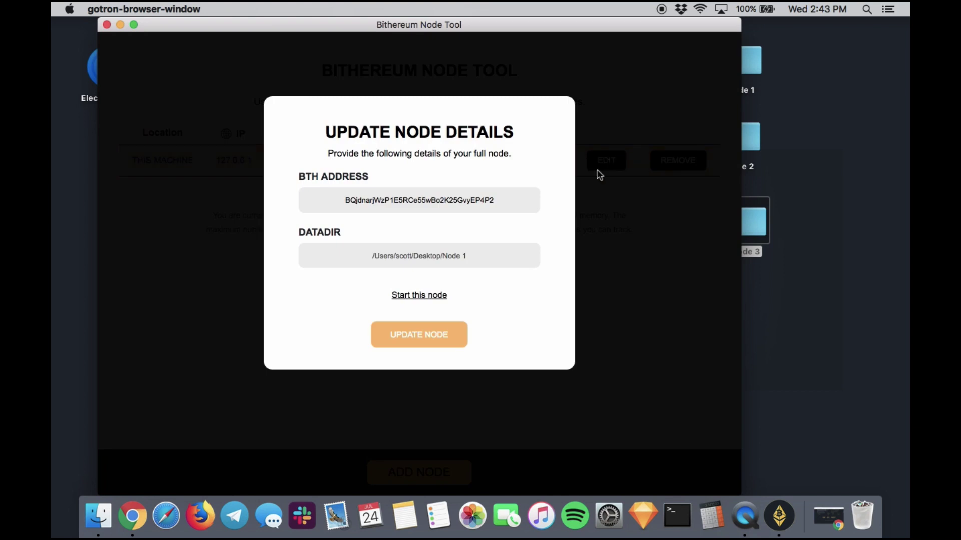
pyautogui.click(419, 299)
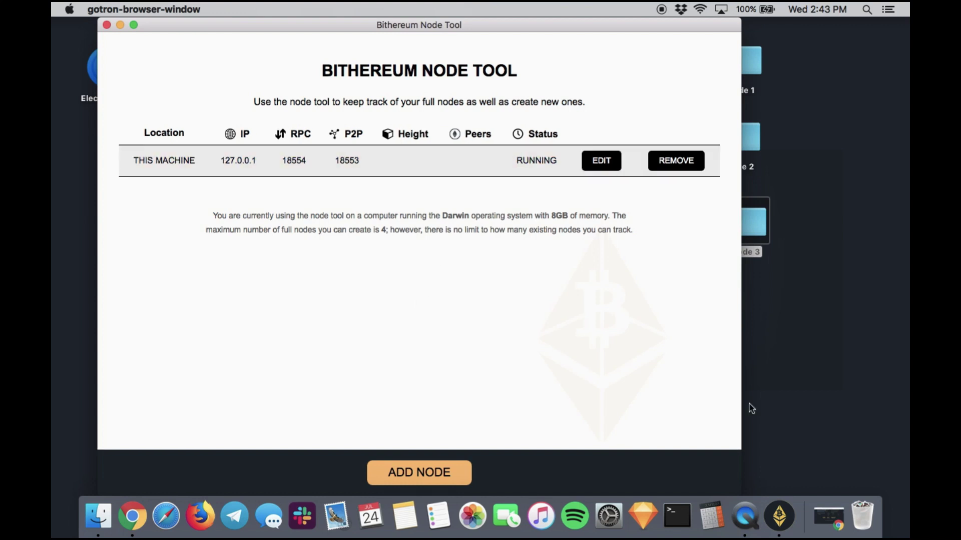
# Step: Look up the current block height on the Bithereum website in Chrome and compare it with the restarted node's height in the Node Tool
pyautogui.click(828, 515)
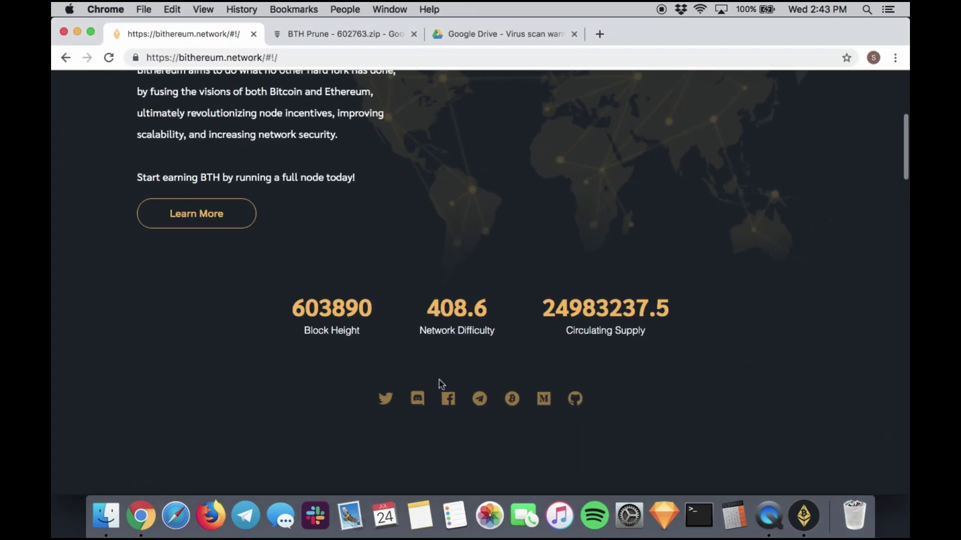
pyautogui.moveTo(304, 311); pyautogui.dragTo(373, 310)
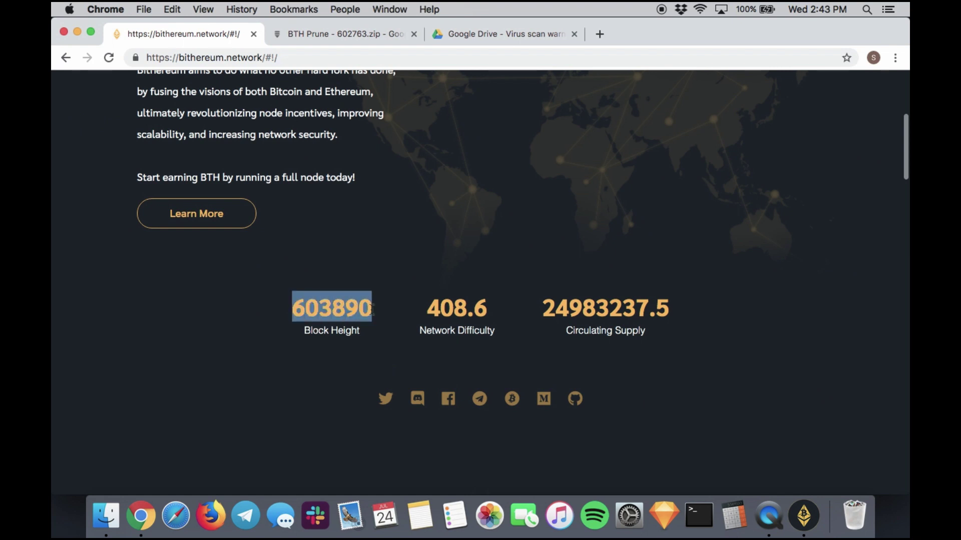
pyautogui.click(397, 328)
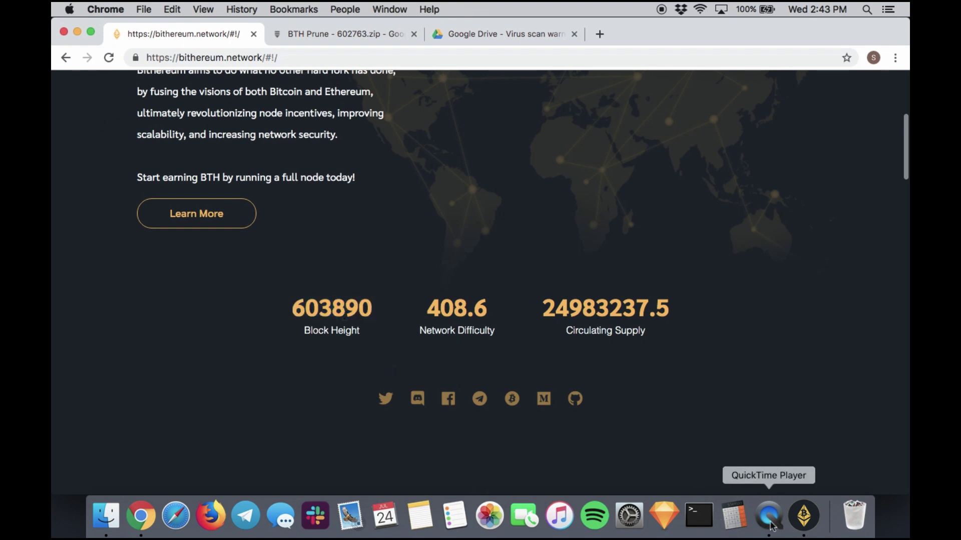
pyautogui.click(797, 521)
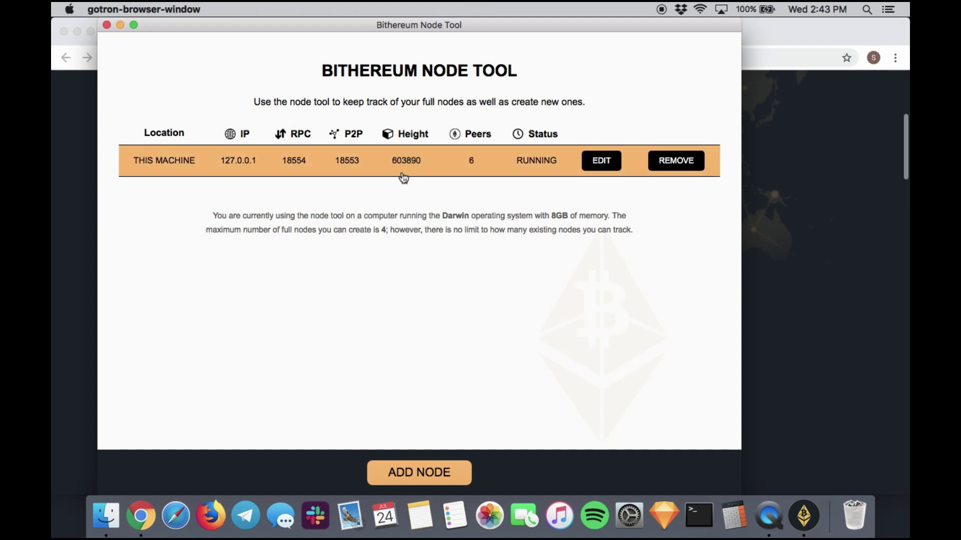
# Step: Start adding a newly created full node that stores its blockchain in the Node 2 folder on the Desktop
pyautogui.click(423, 474)
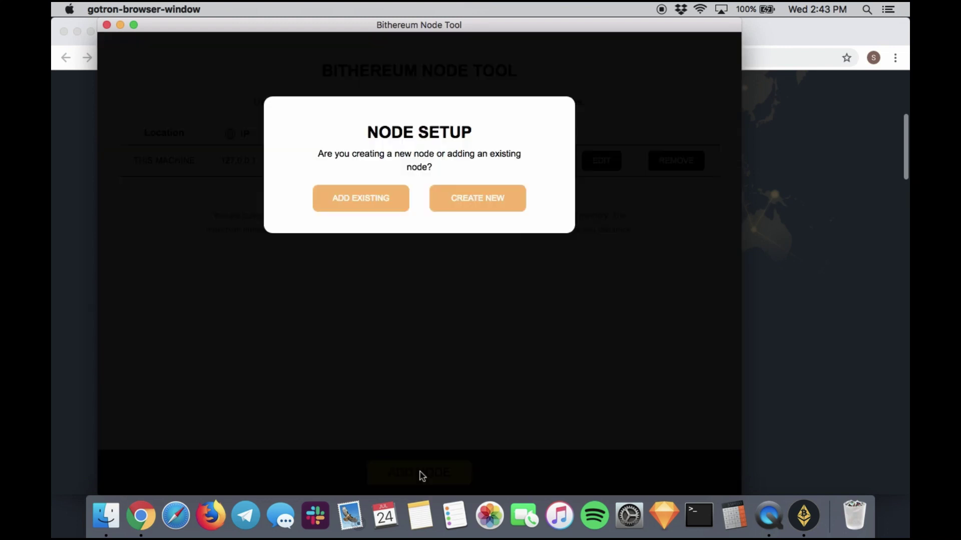
pyautogui.click(479, 203)
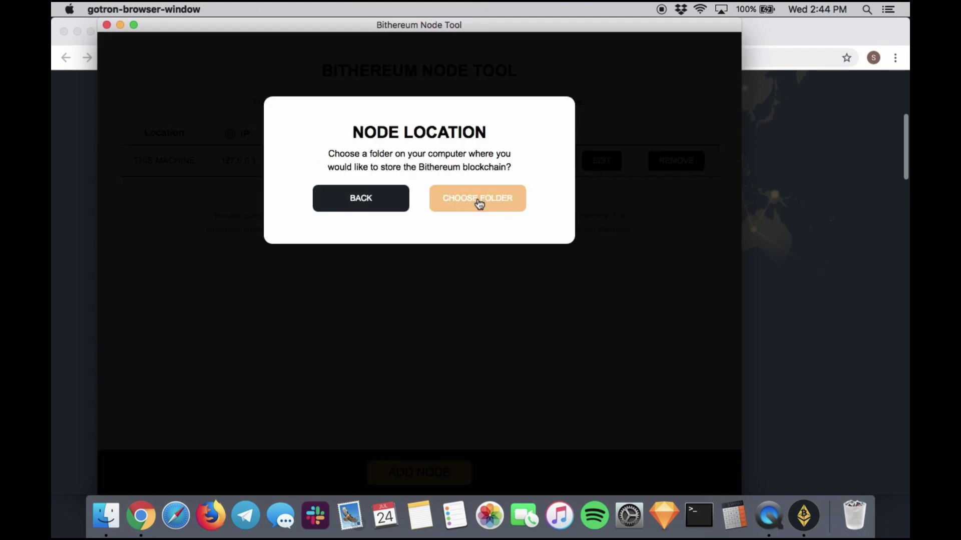
pyautogui.click(479, 202)
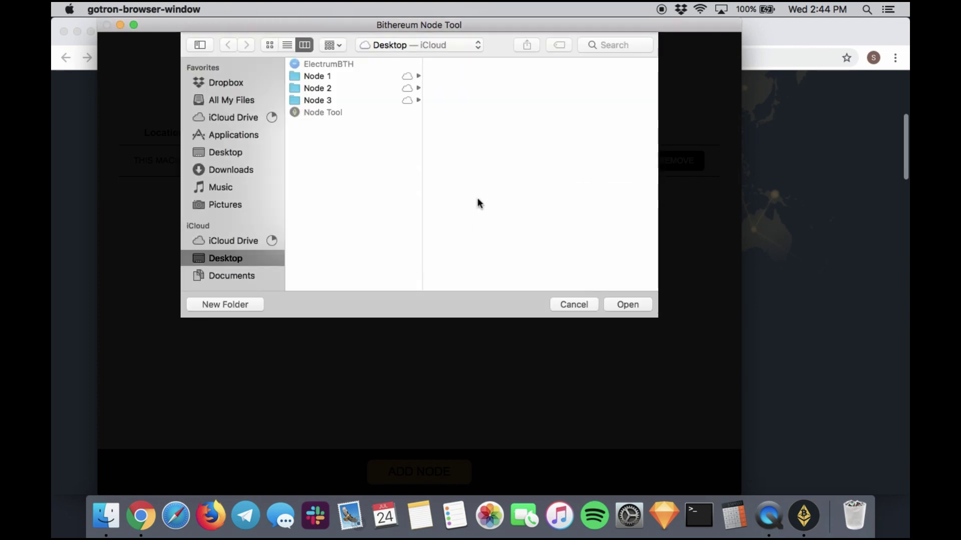
pyautogui.click(323, 88)
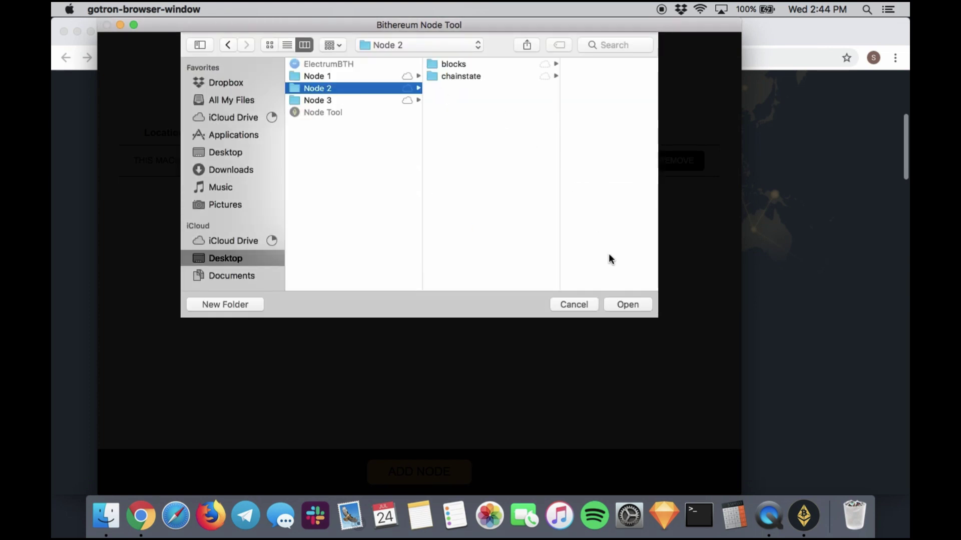
pyautogui.click(627, 305)
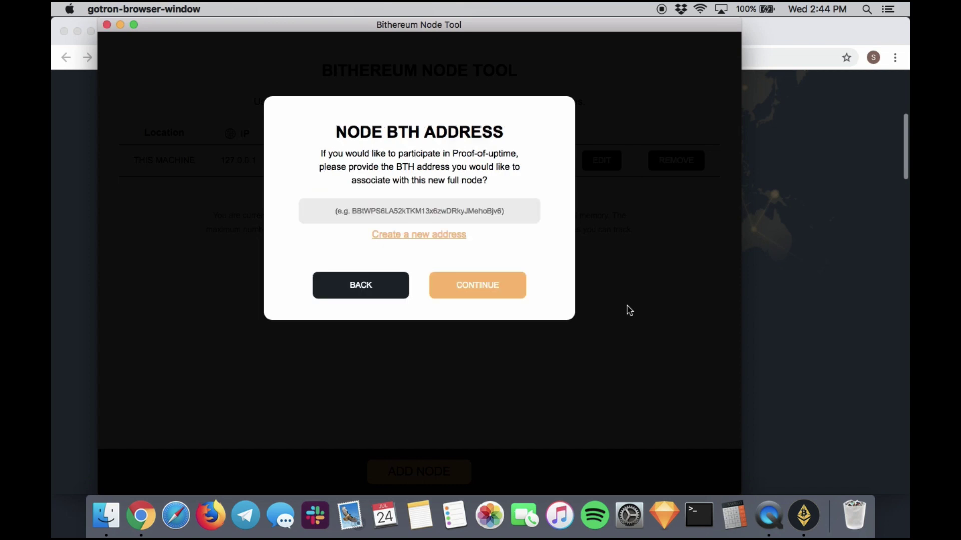
# Step: Generate a new BTH address for this node, download its keys into the Node 2 folder, and finish the setup
pyautogui.click(418, 236)
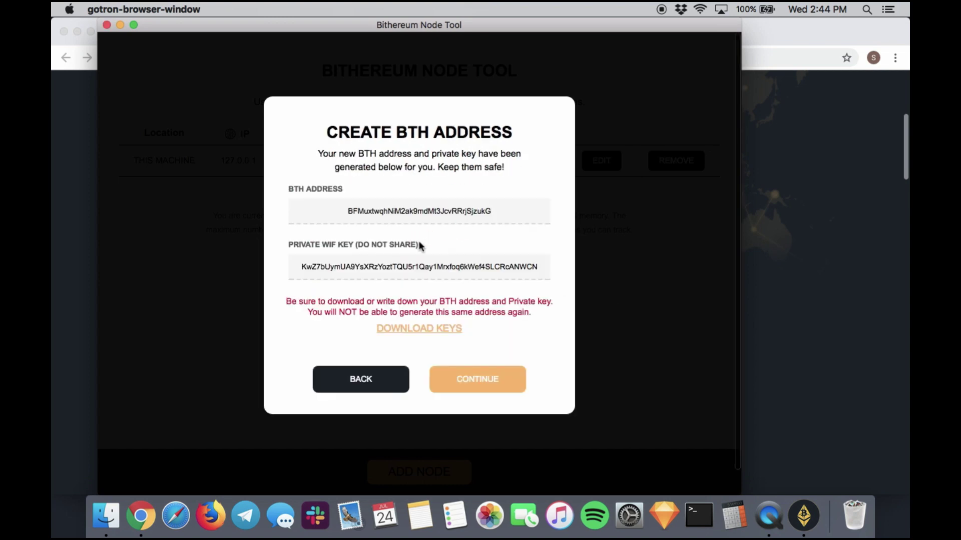
pyautogui.click(417, 329)
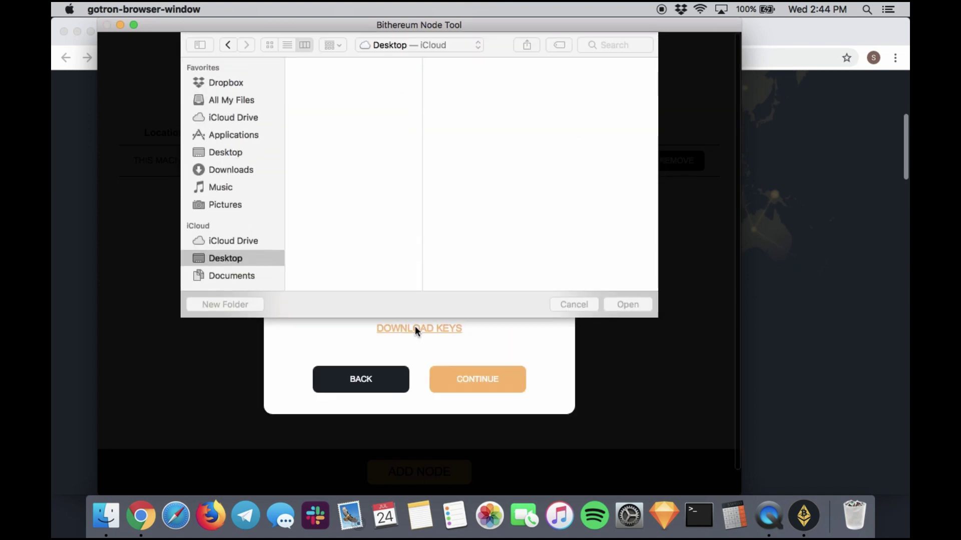
pyautogui.click(314, 89)
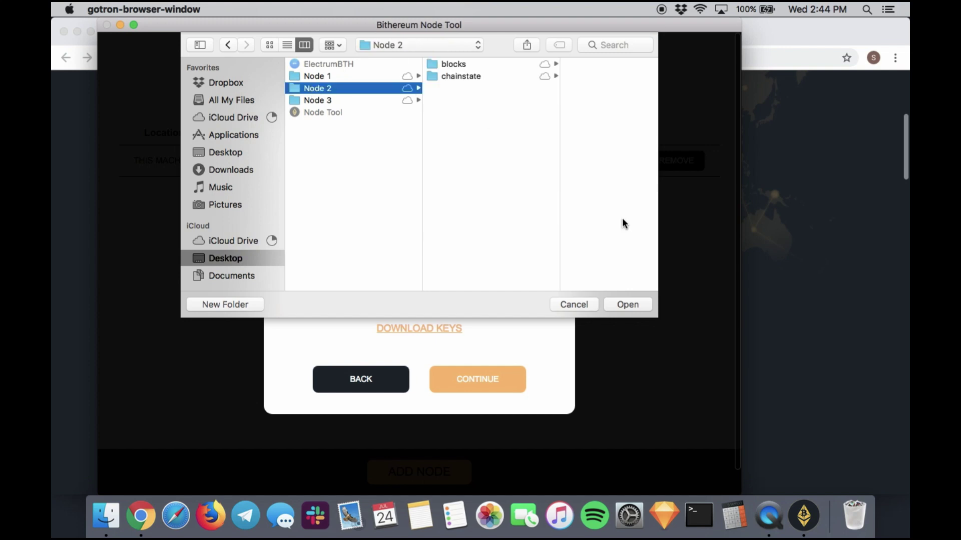
pyautogui.click(628, 306)
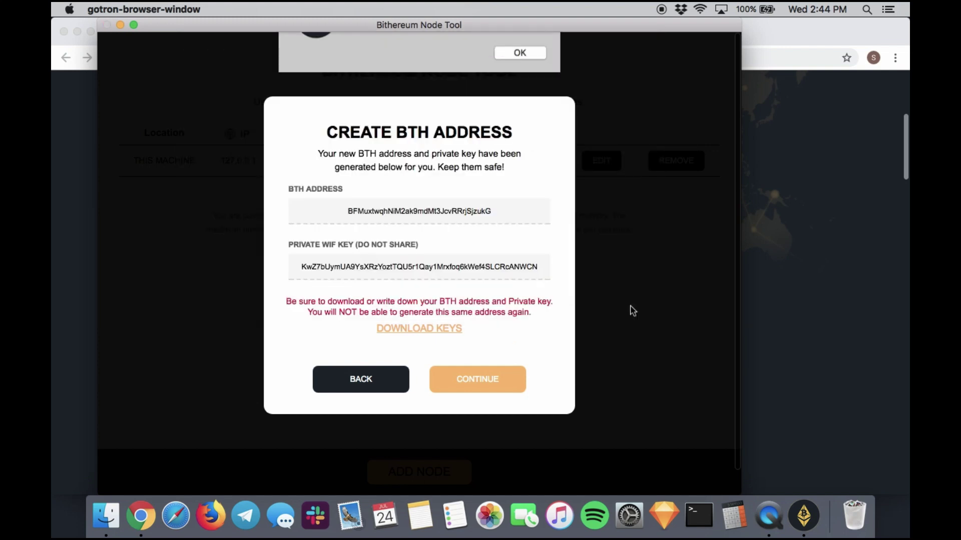
pyautogui.click(521, 102)
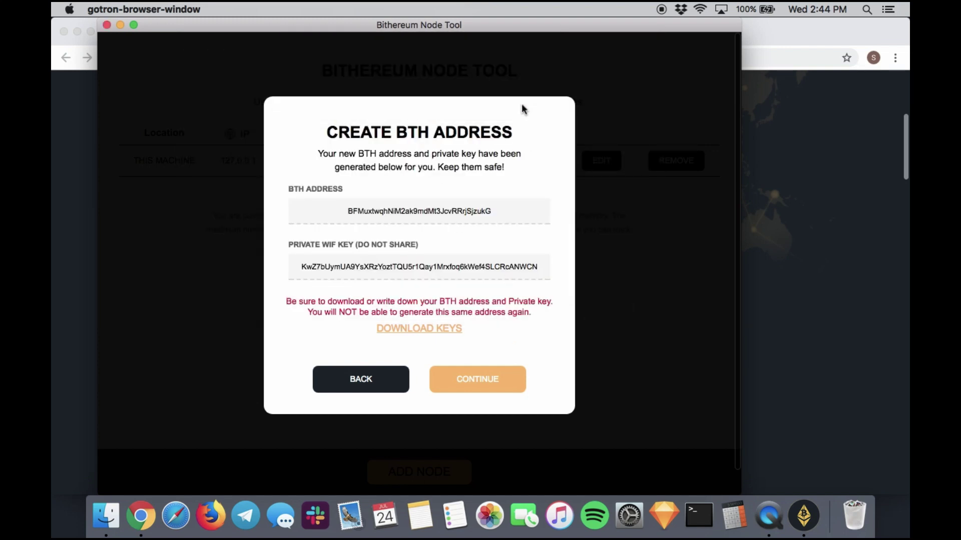
pyautogui.click(477, 380)
pyautogui.click(417, 251)
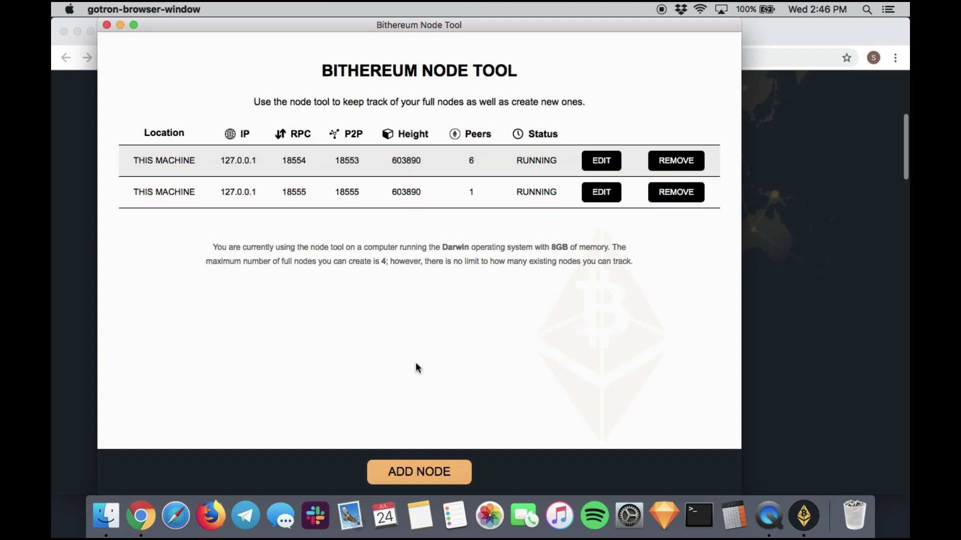
# Step: Start adding another newly created full node, using the Node 3 folder on the Desktop as its blockchain location
pyautogui.click(426, 470)
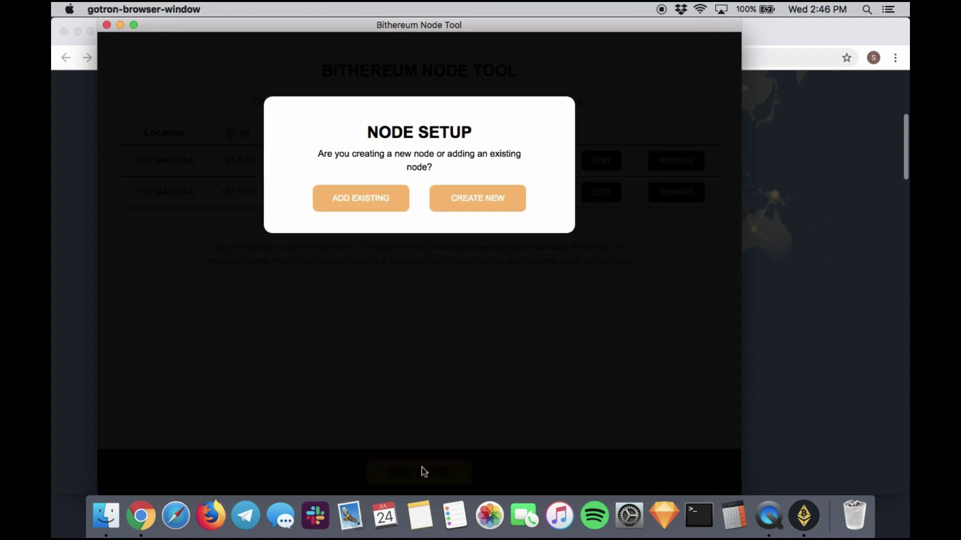
pyautogui.click(478, 205)
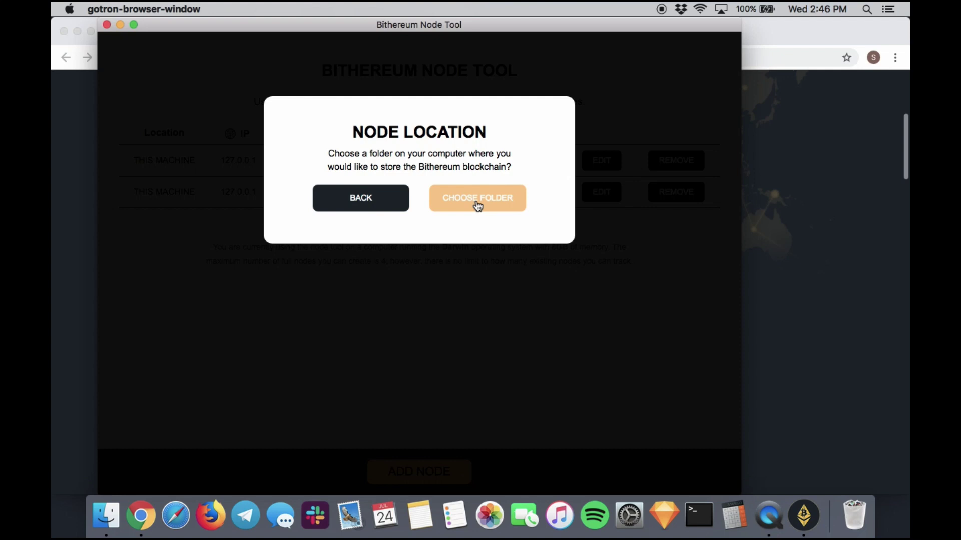
pyautogui.click(478, 205)
pyautogui.click(323, 99)
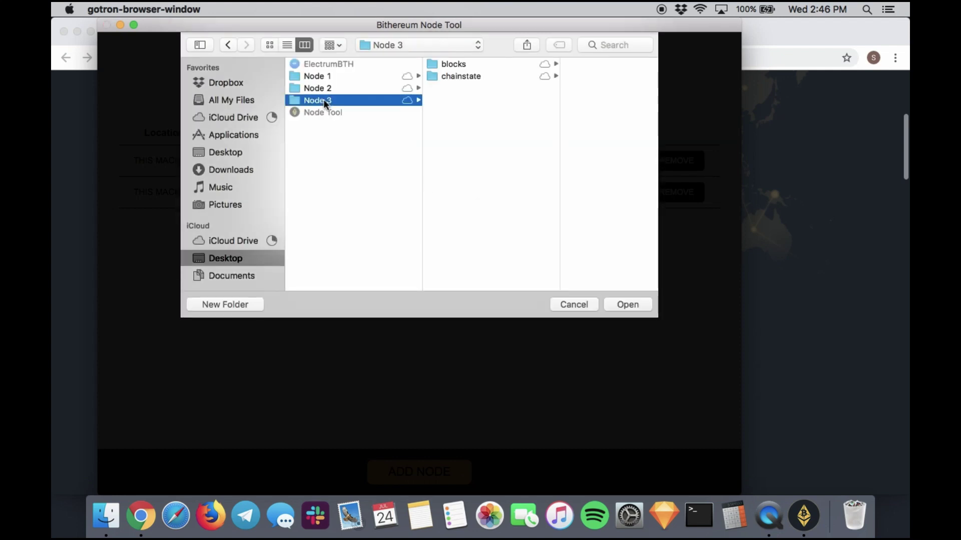
pyautogui.click(627, 304)
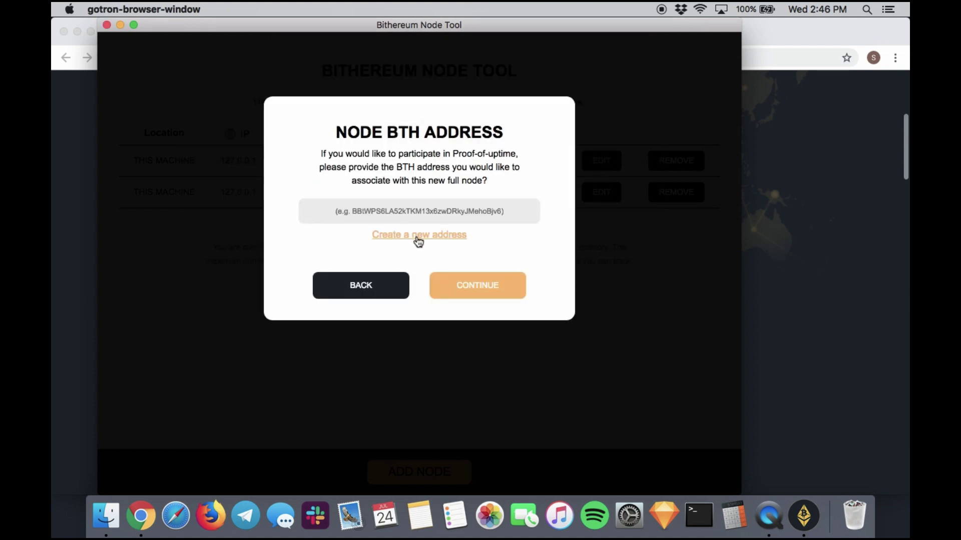
# Step: Generate a new BTH address for the third node, save its keys in the Node 3 folder, and complete its creation
pyautogui.click(418, 239)
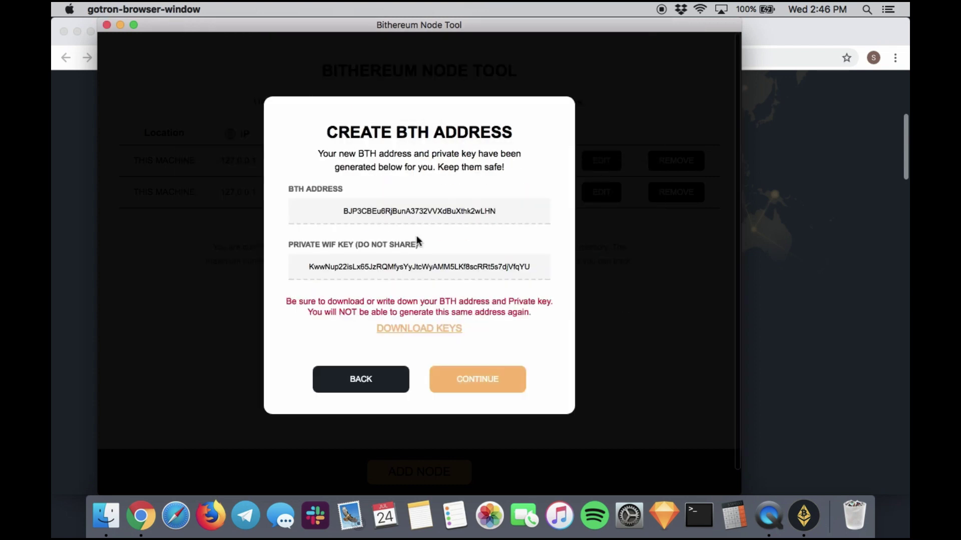
pyautogui.click(422, 330)
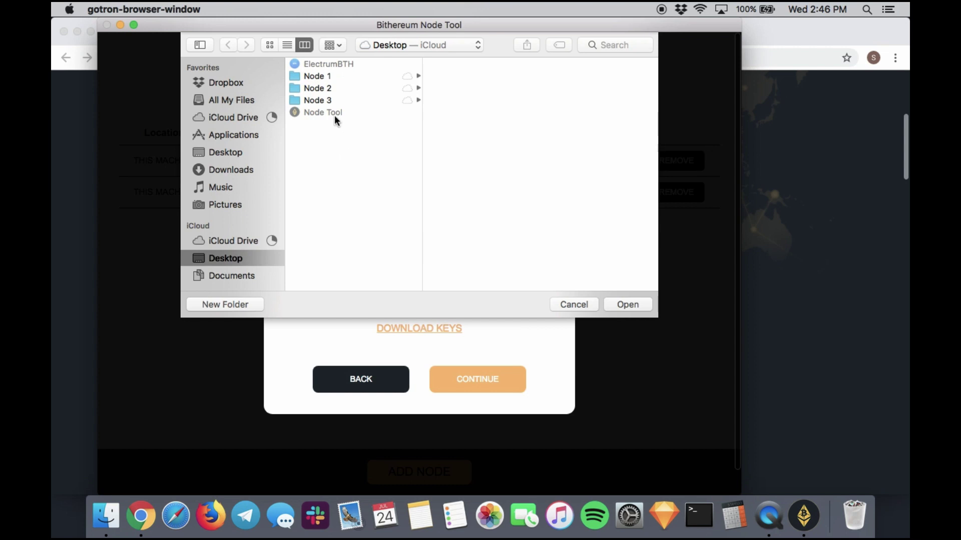
pyautogui.click(328, 103)
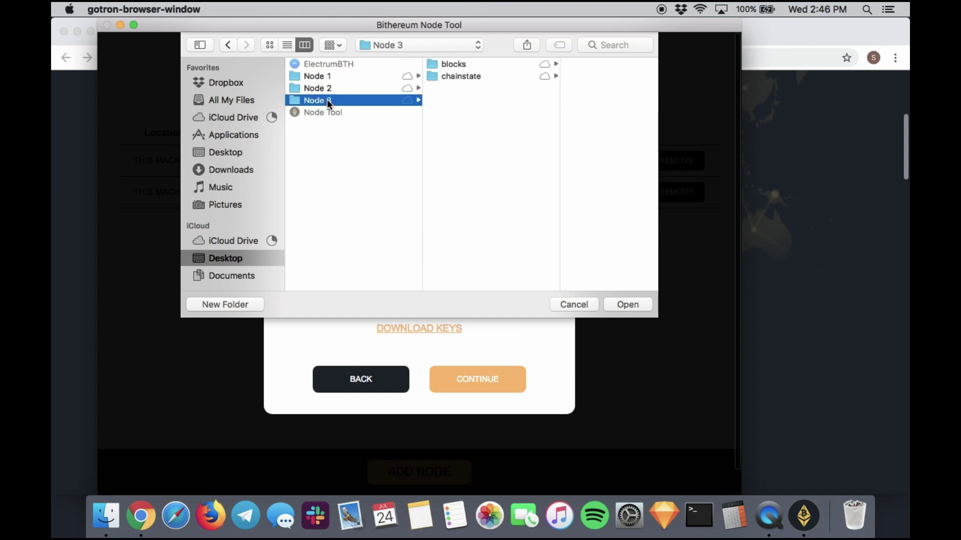
pyautogui.click(633, 304)
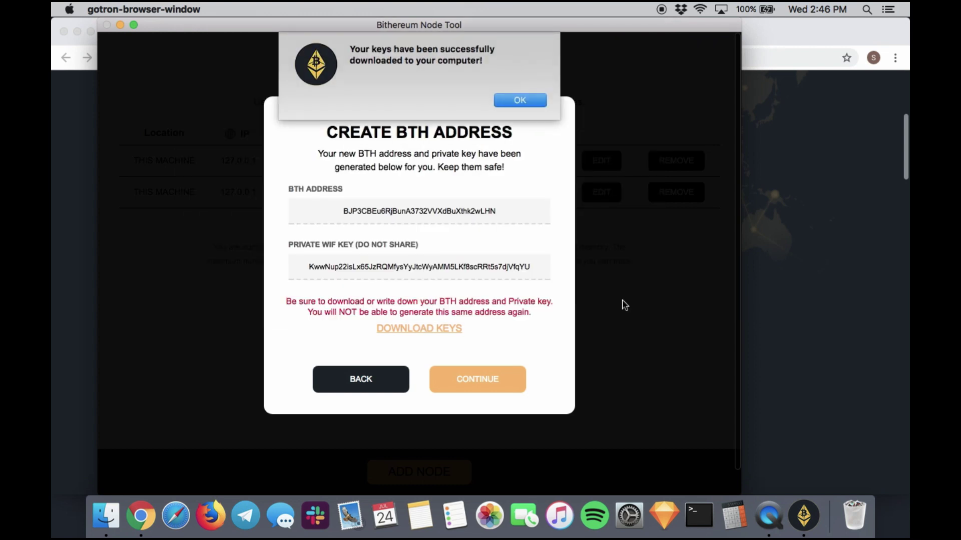
pyautogui.click(520, 100)
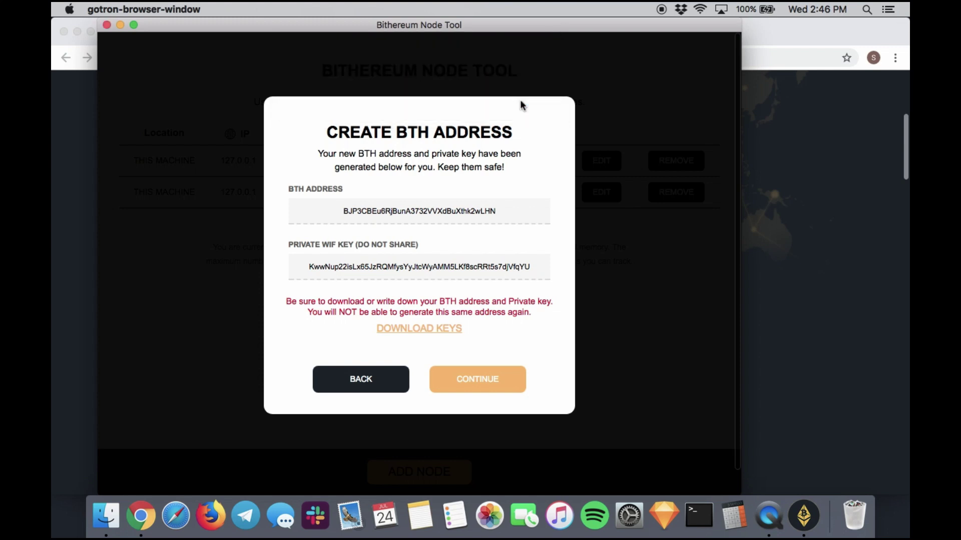
pyautogui.click(483, 388)
pyautogui.click(421, 248)
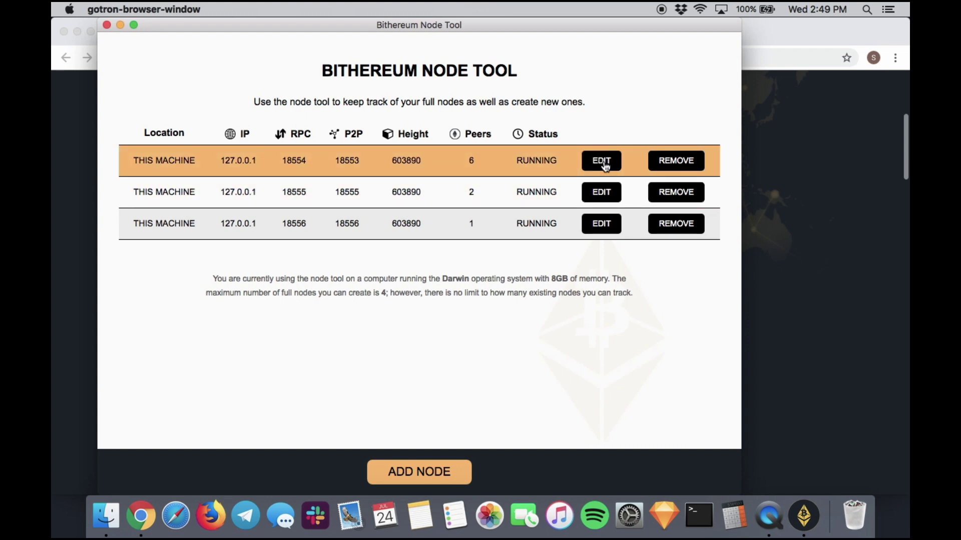
# Step: View the BTH address in the details of the first node, then minimize the Node Tool window
pyautogui.moveTo(489, 25); pyautogui.dragTo(571, 22)
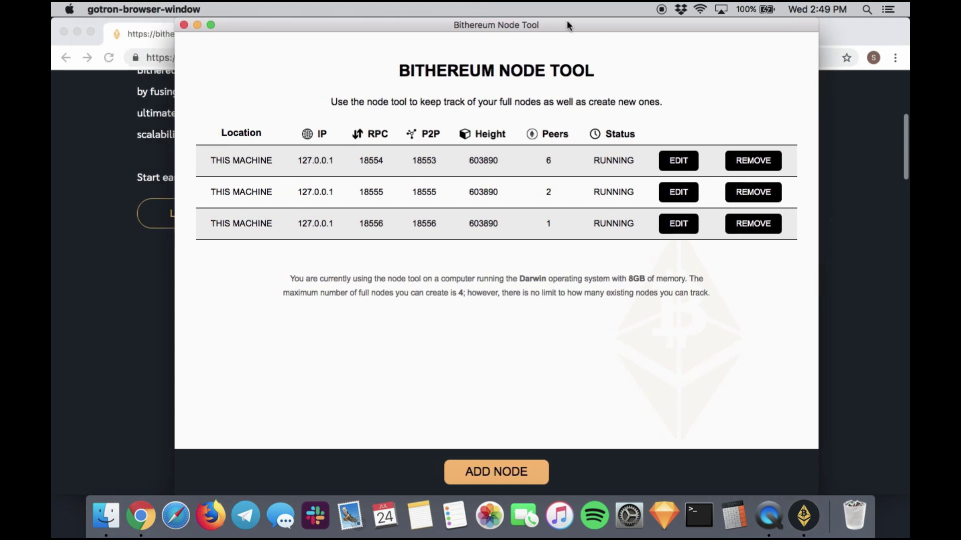
pyautogui.click(680, 163)
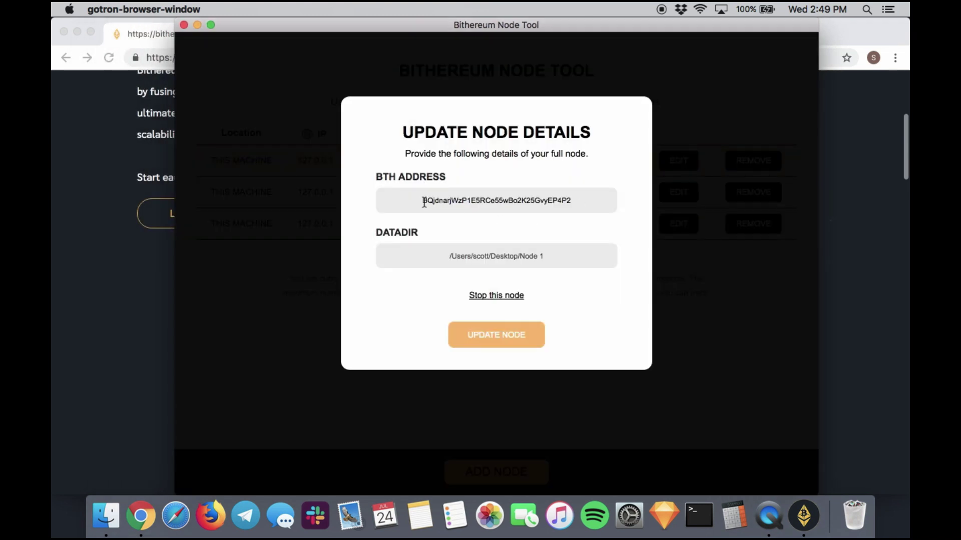
pyautogui.moveTo(423, 202); pyautogui.dragTo(578, 202)
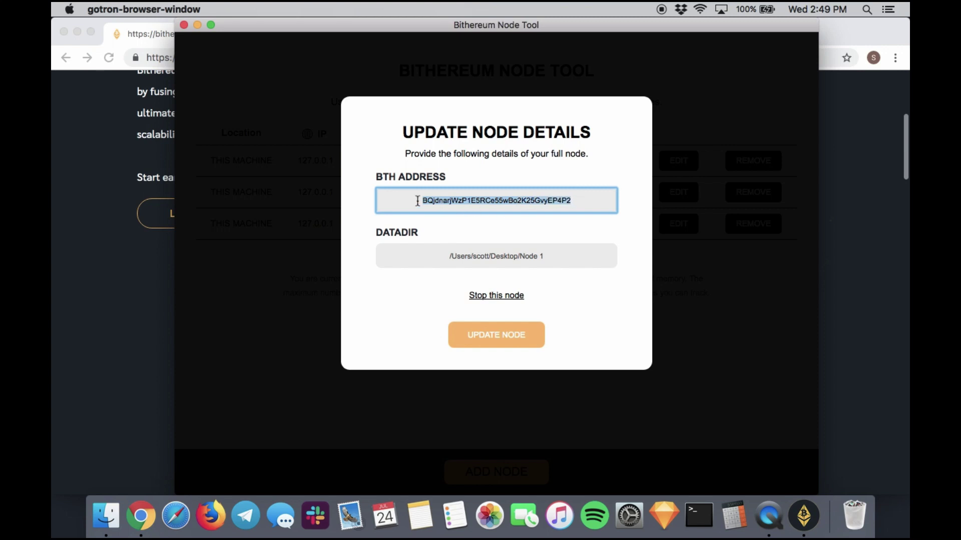
pyautogui.click(434, 201)
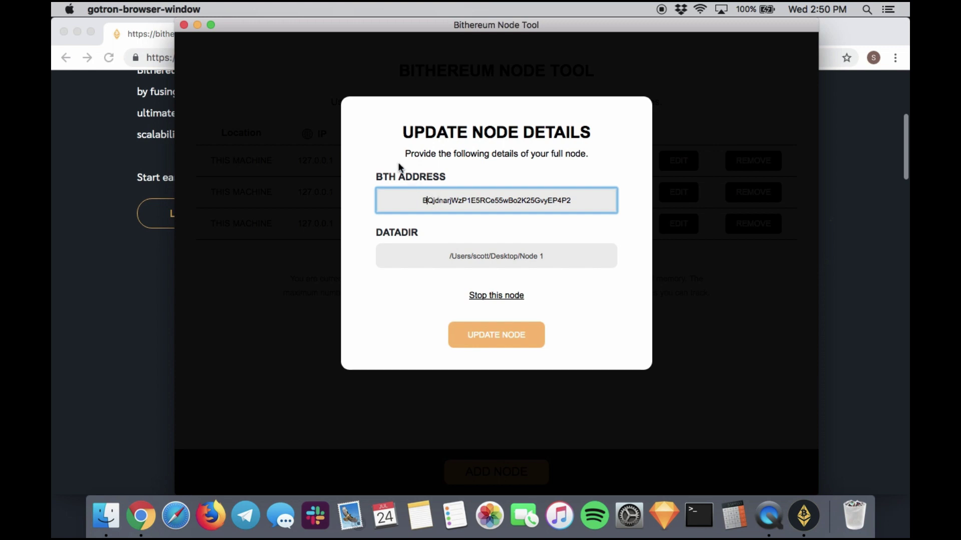
pyautogui.click(198, 26)
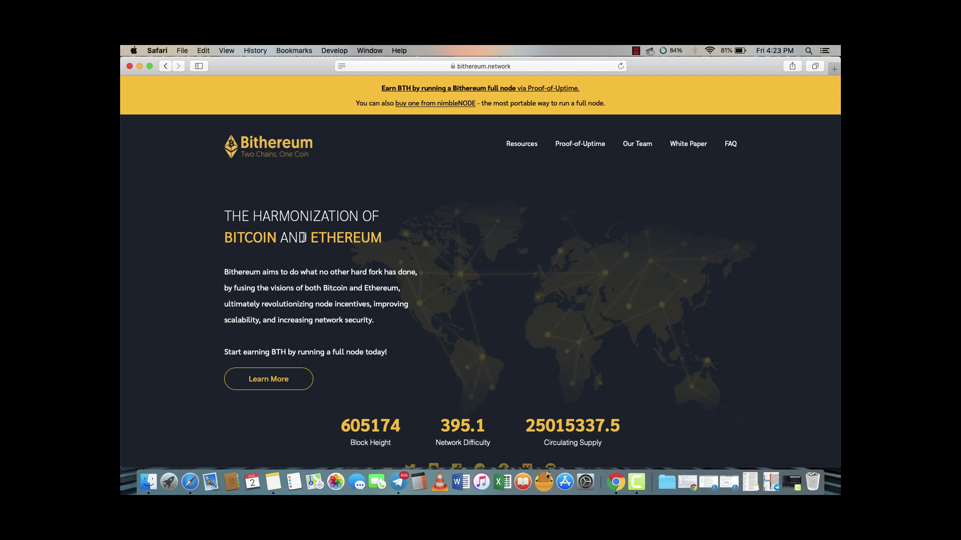
# Step: Open the Proof-of-Uptime node map from the Bithereum website in Safari and inspect the nodes in North America and Europe
pyautogui.click(578, 147)
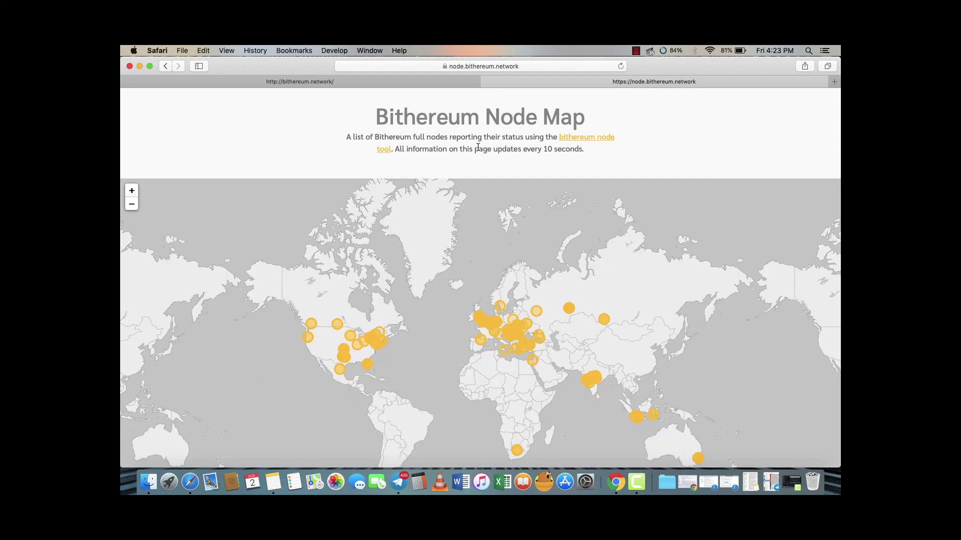
pyautogui.scroll(-5, 478, 146)
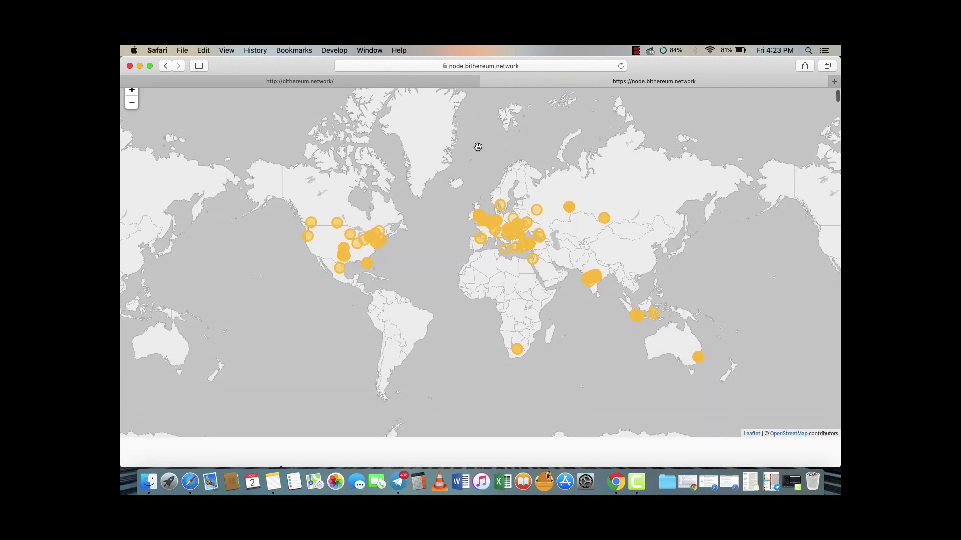
pyautogui.doubleClick(370, 255)
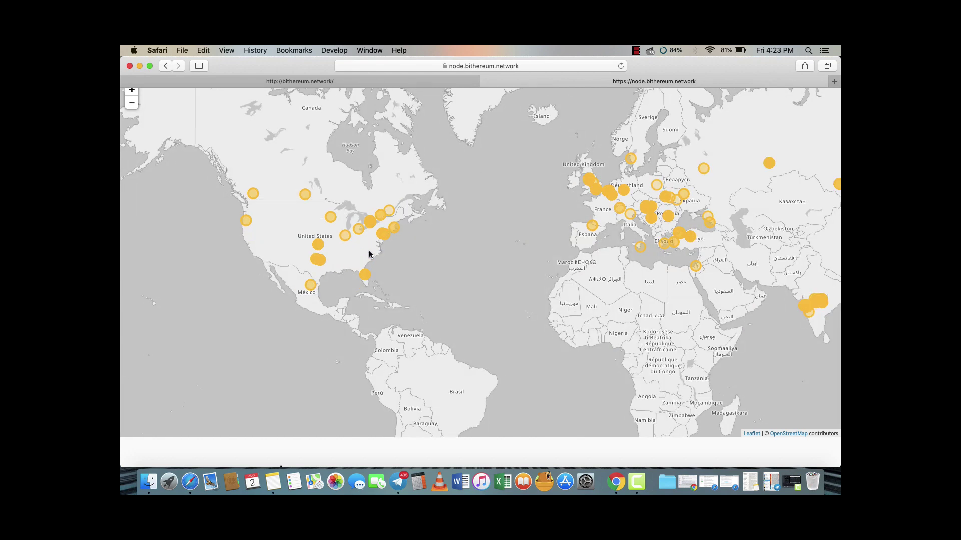
pyautogui.doubleClick(602, 215)
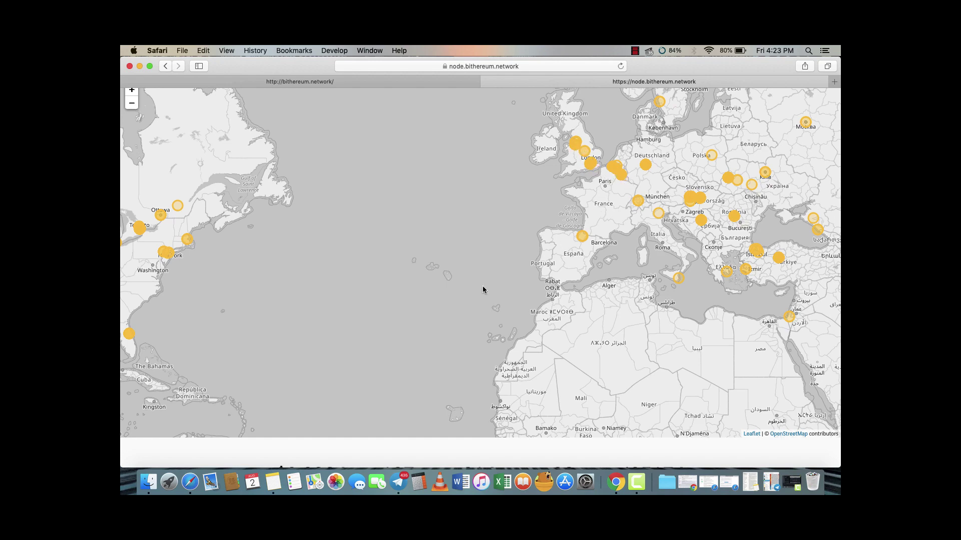
# Step: Review the network statistics, the Proof-of-UpTime tier payouts and the ranked list of nodes below the map
pyautogui.scroll(-10, 482, 289)
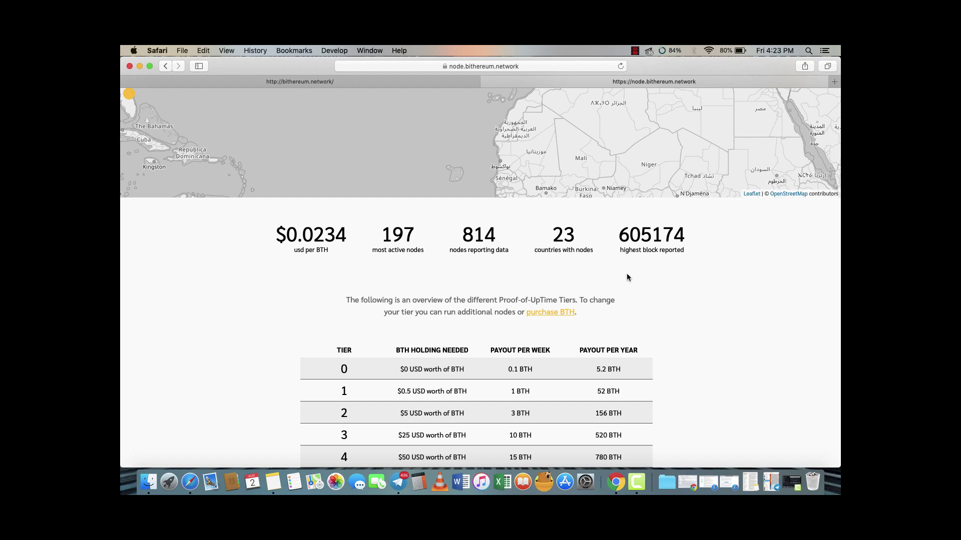
pyautogui.scroll(-5, 497, 281)
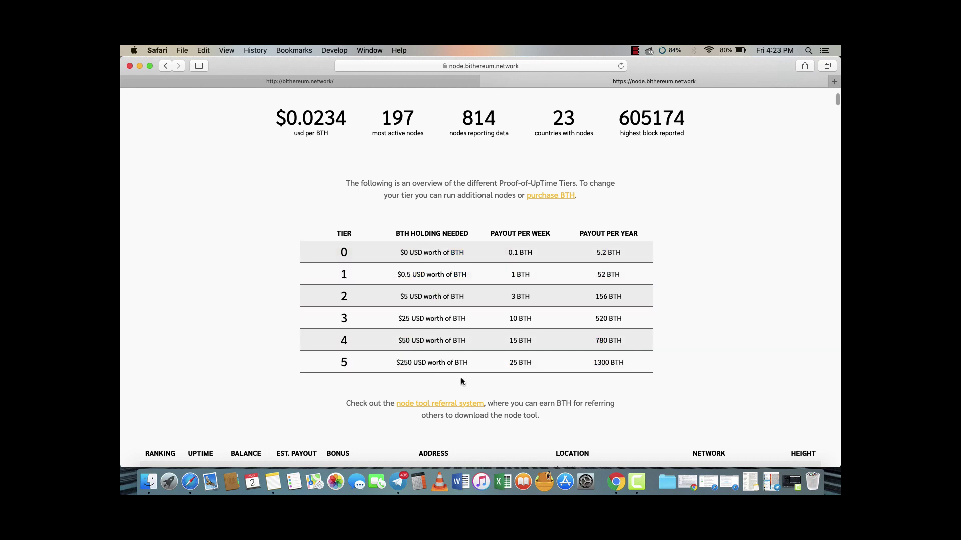
pyautogui.scroll(-5, 462, 382)
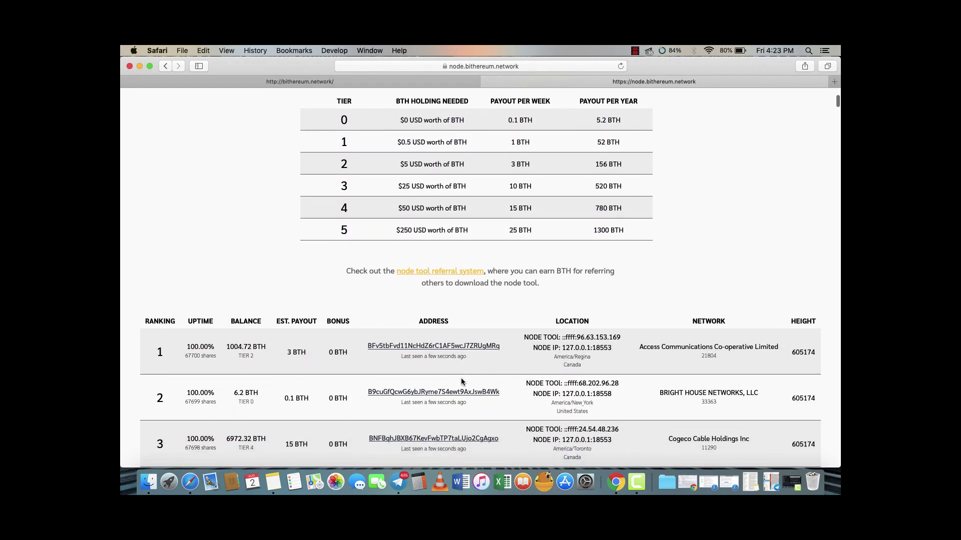
pyautogui.scroll(-3, 461, 382)
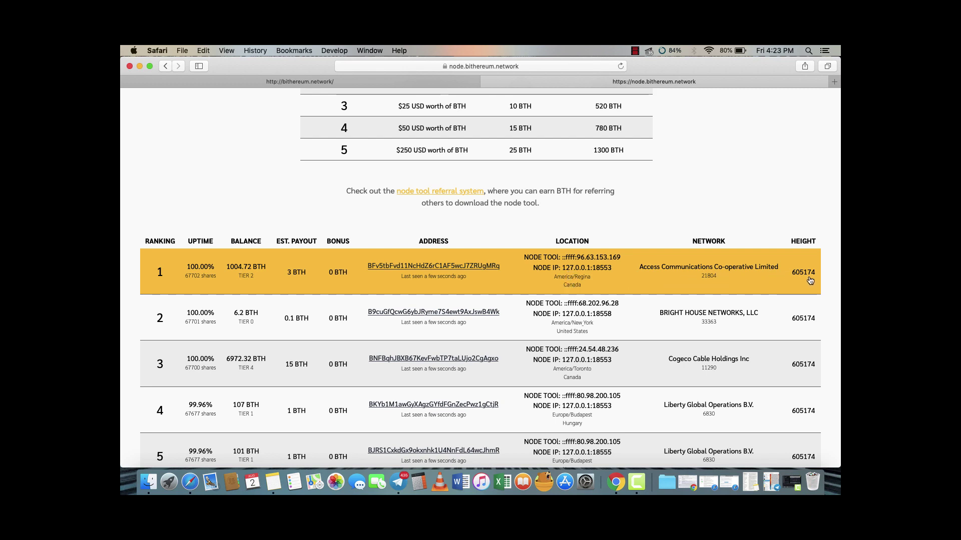
pyautogui.scroll(-5, 481, 276)
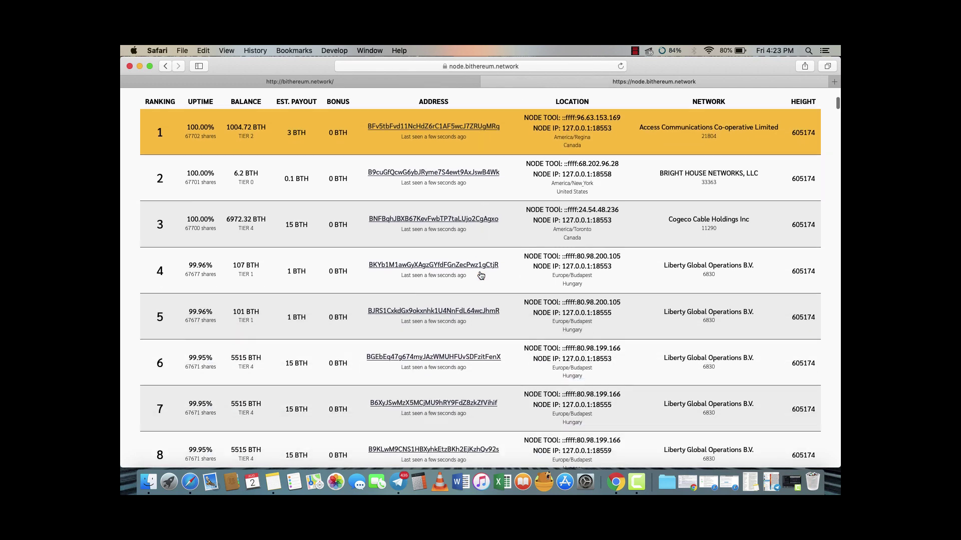
# Step: Examine the rest of the ranked node list, comparing uptime, balance tier and payout from the highest-ranked nodes down to the lowest-ranked ones
pyautogui.scroll(-6, 480, 275)
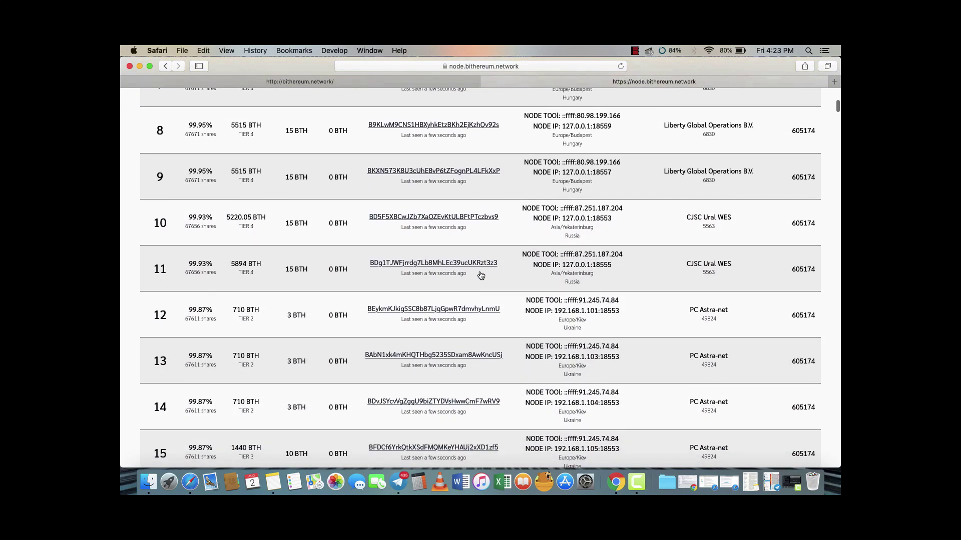
pyautogui.scroll(-20, 480, 276)
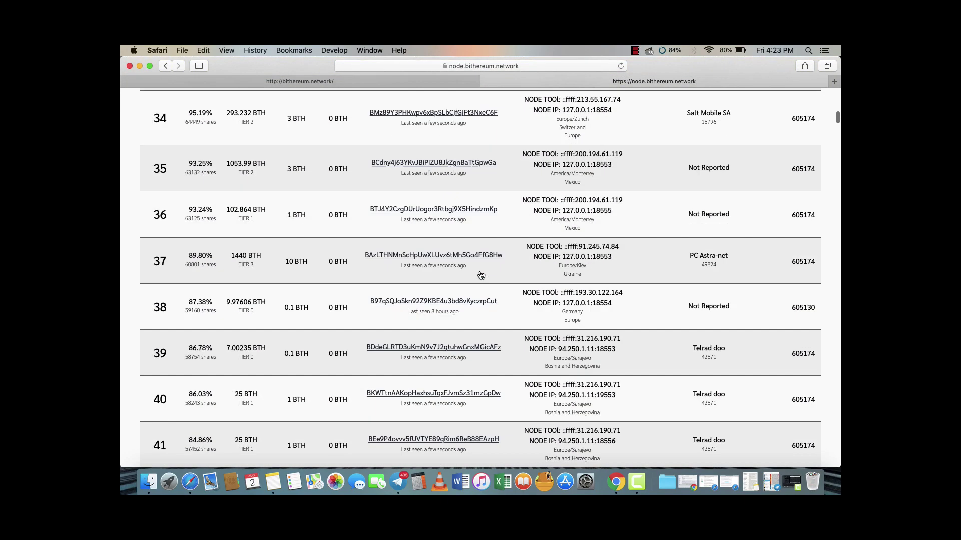
pyautogui.scroll(-20, 480, 276)
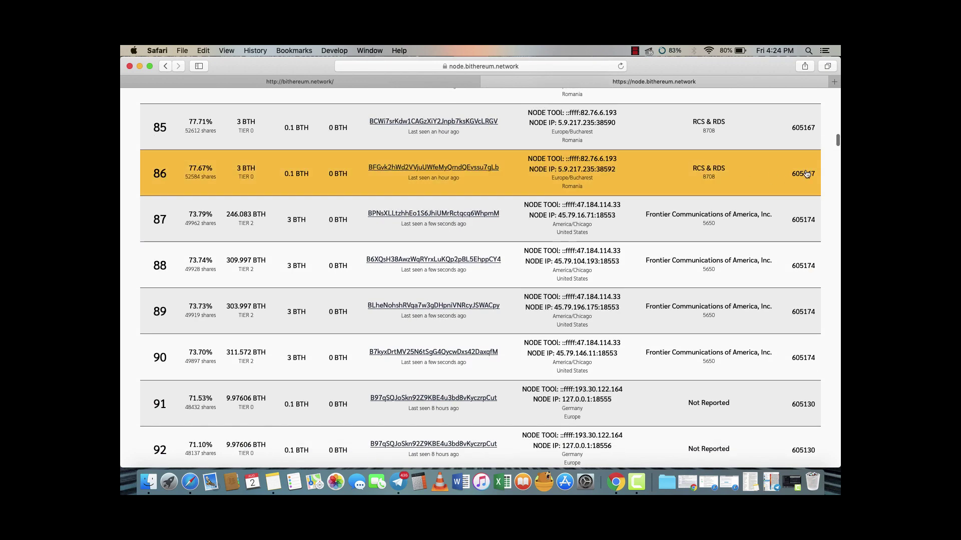
pyautogui.moveTo(837, 142); pyautogui.dragTo(818, 289)
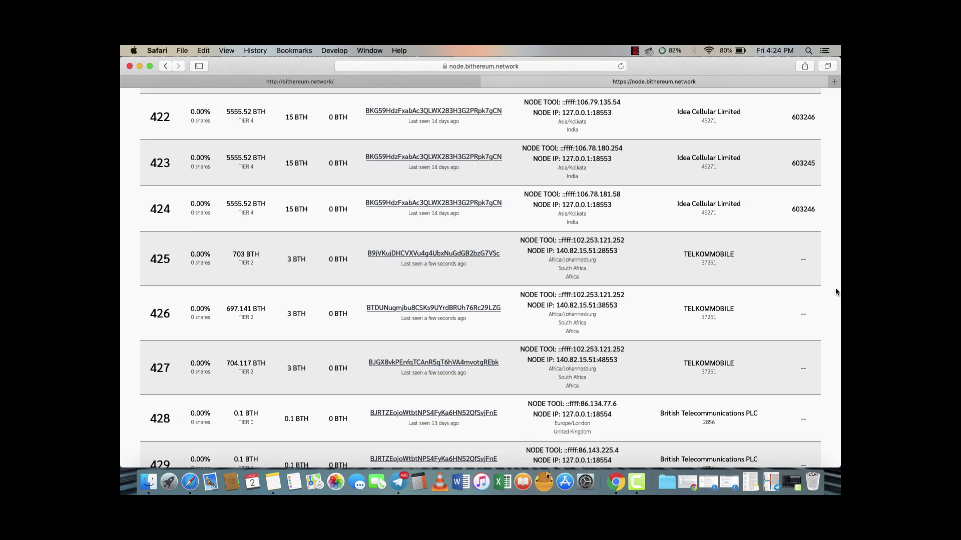
pyautogui.scroll(10, 823, 266)
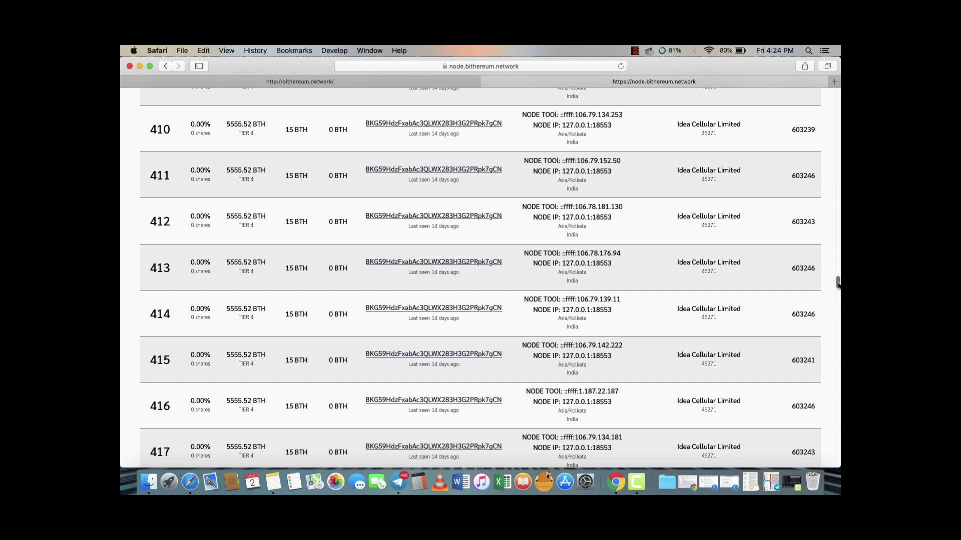
pyautogui.click(837, 123)
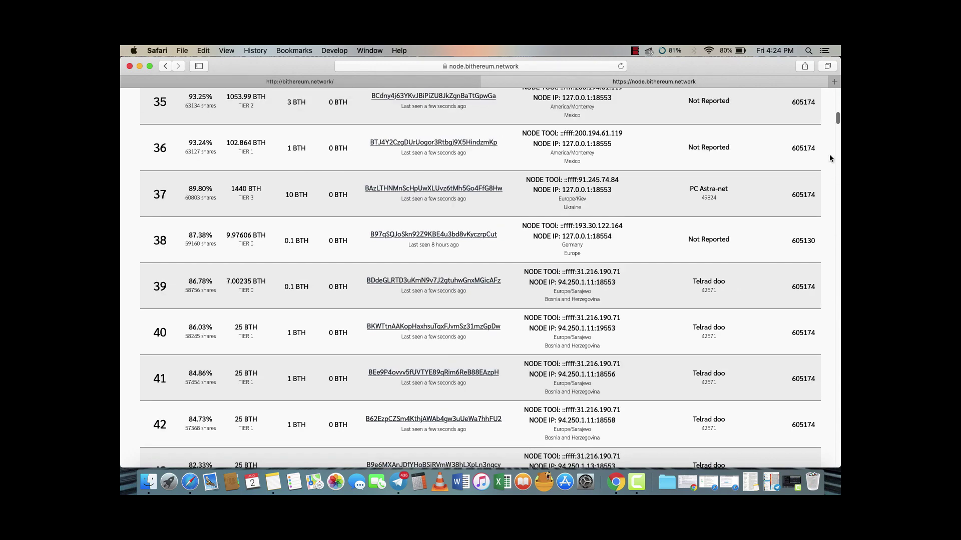
# Step: Return to the Bithereum Node Map and examine the nodes in Europe and the United States, then closely around New York
pyautogui.moveTo(838, 120); pyautogui.dragTo(838, 84)
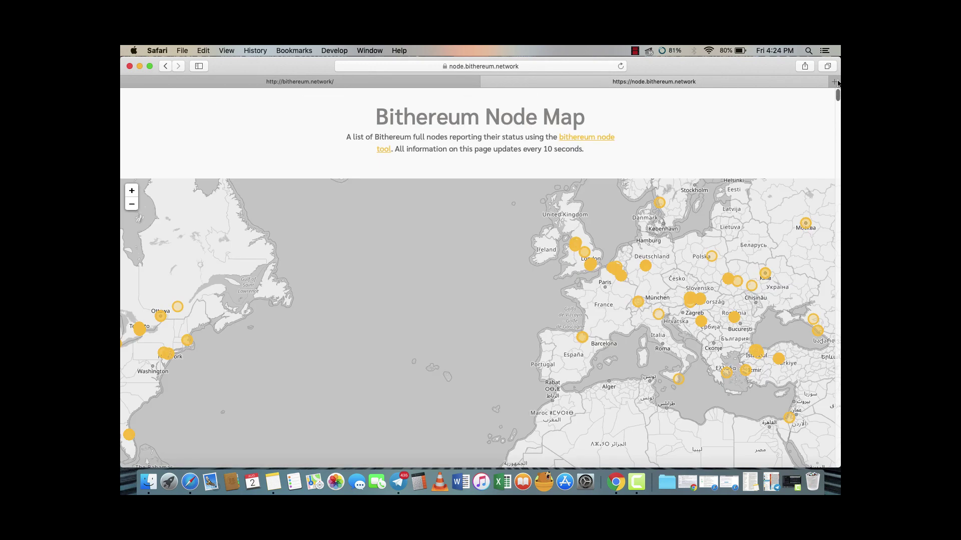
pyautogui.moveTo(629, 336); pyautogui.dragTo(519, 331)
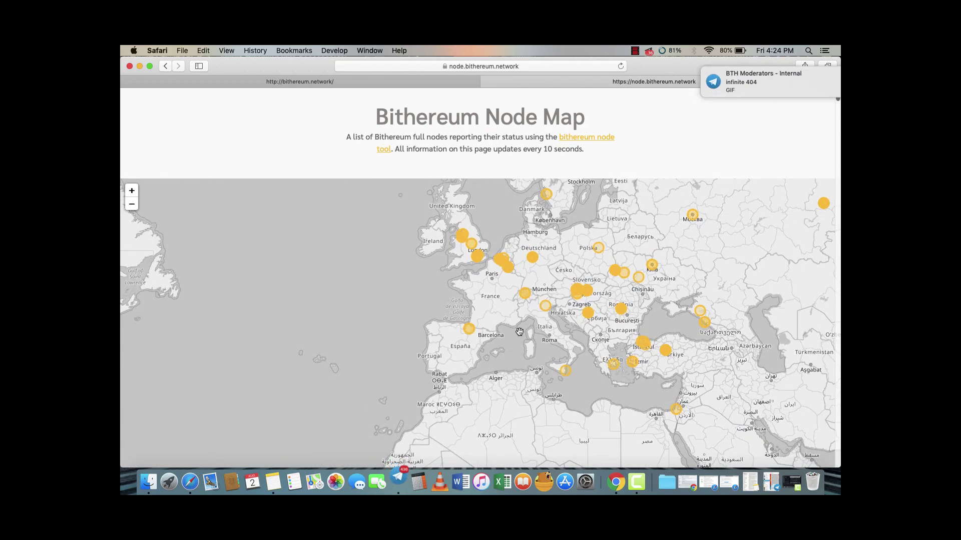
pyautogui.moveTo(332, 371); pyautogui.dragTo(615, 382)
pyautogui.moveTo(557, 389); pyautogui.dragTo(732, 319)
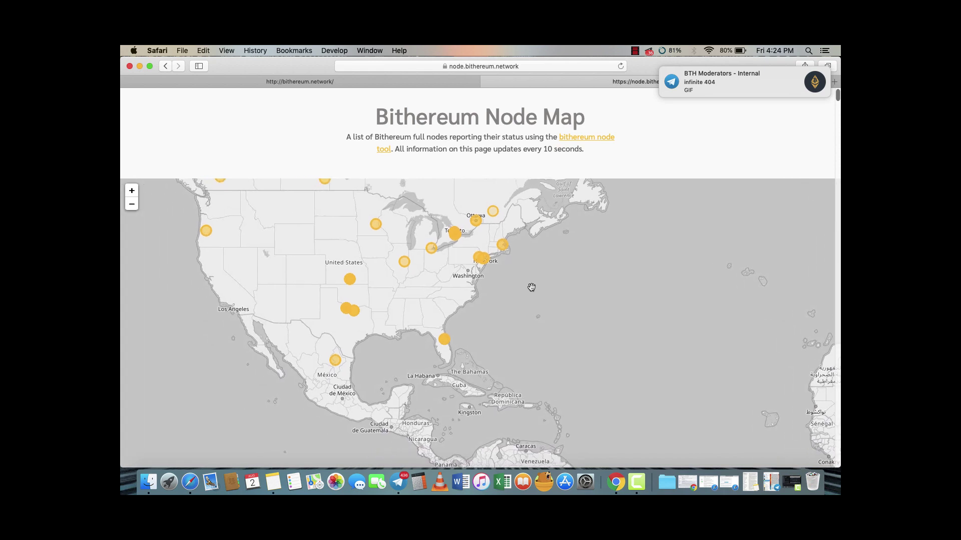
pyautogui.moveTo(530, 285); pyautogui.dragTo(538, 341)
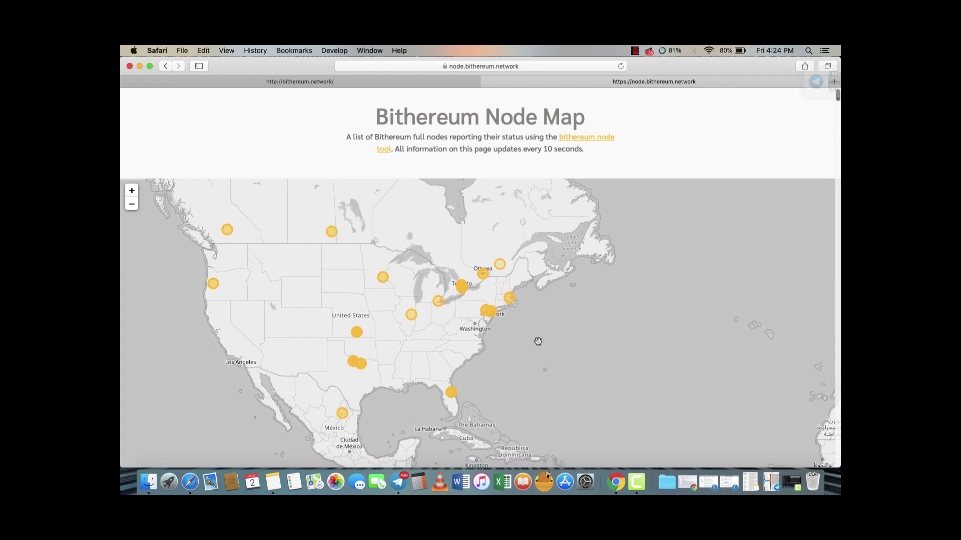
pyautogui.doubleClick(492, 326)
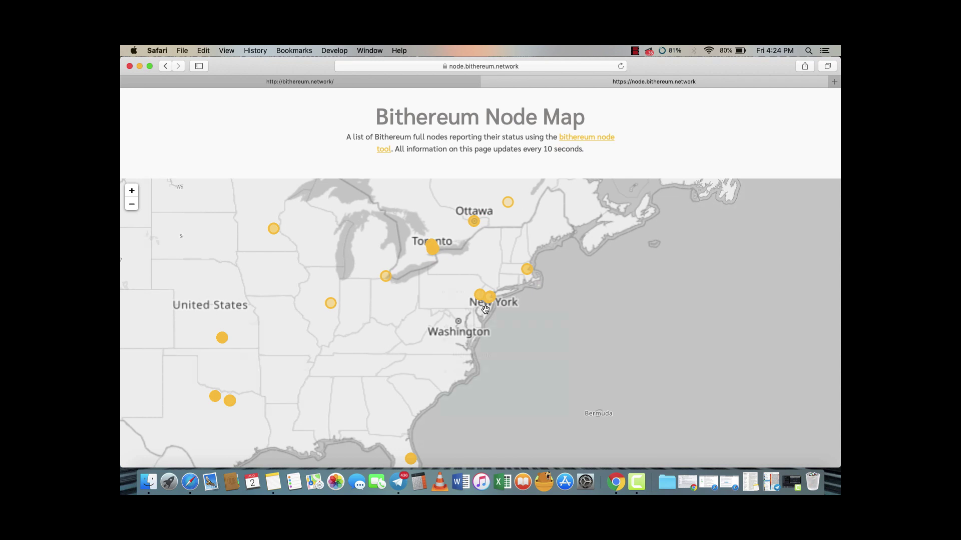
pyautogui.doubleClick(485, 309)
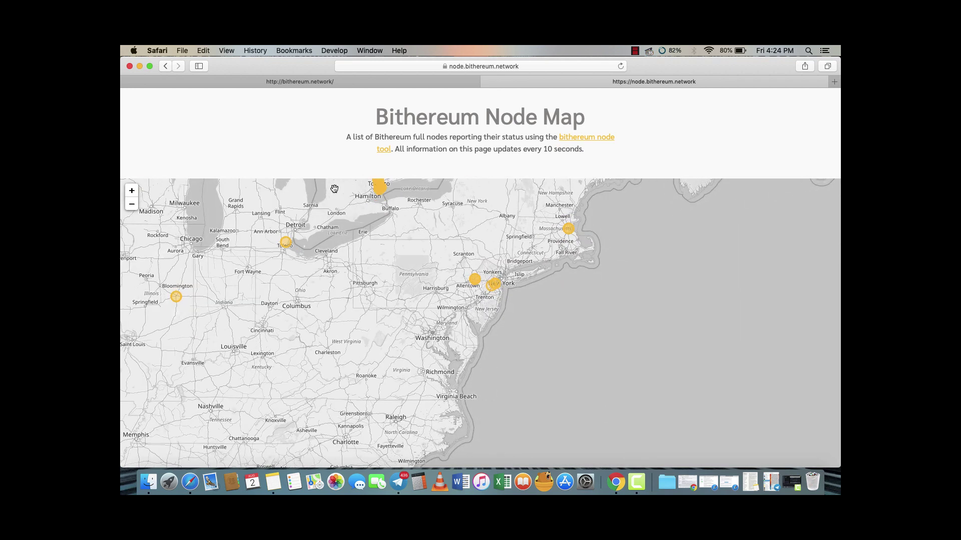
pyautogui.click(634, 50)
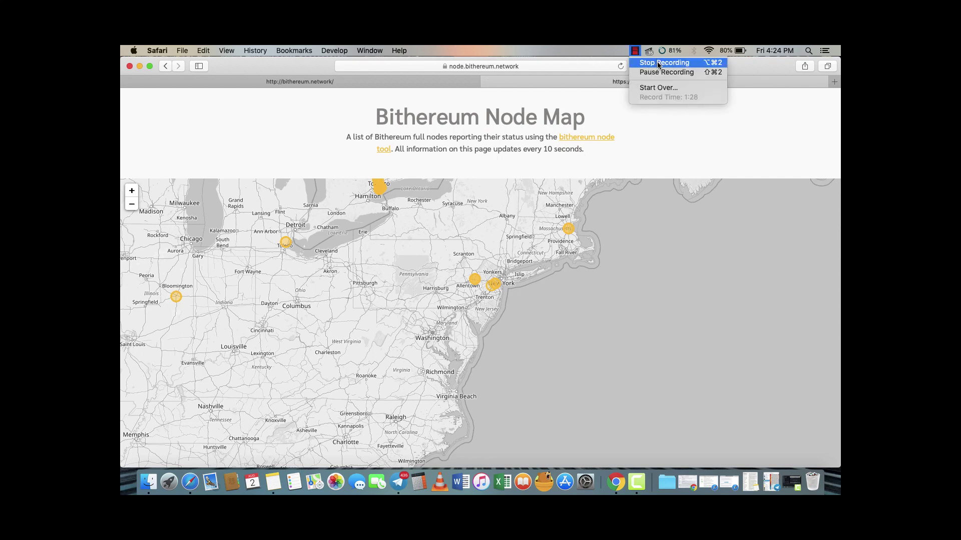